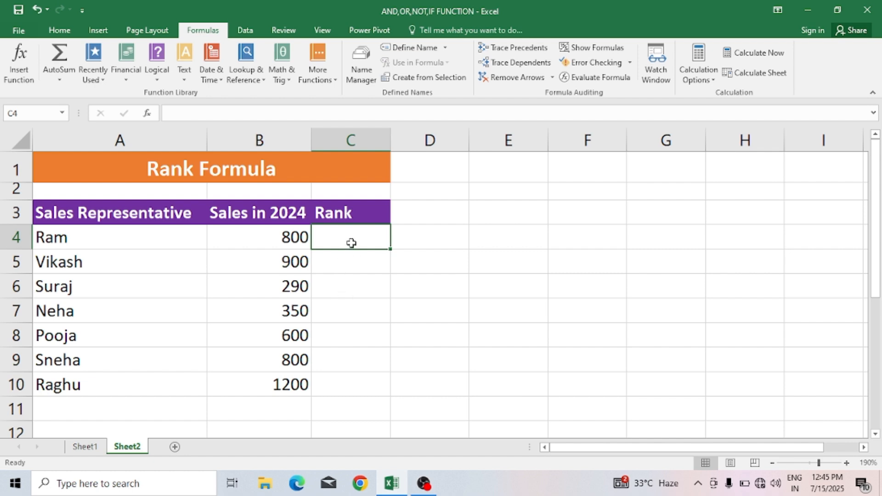
Enter =RANK(B4,$B$4:$B$10,0) in cell C4 to rank the first sales figure in descending order
click(362, 258)
click(360, 240)
text(=)
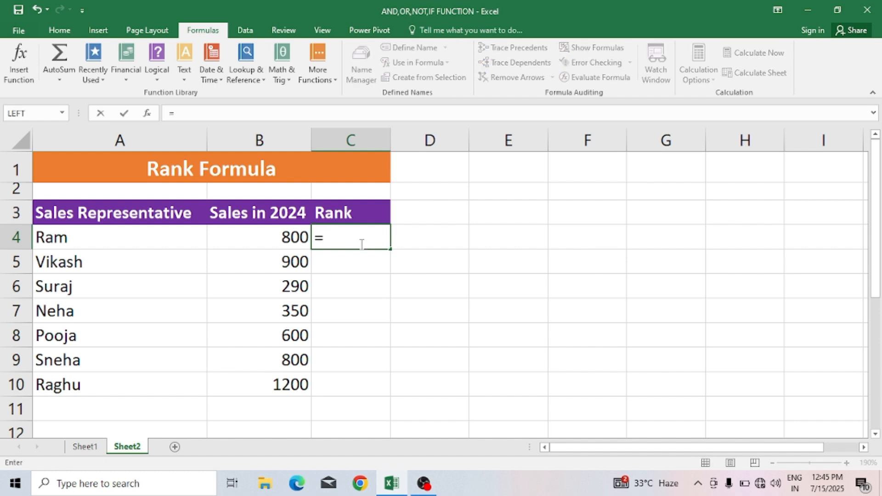
text(rank)
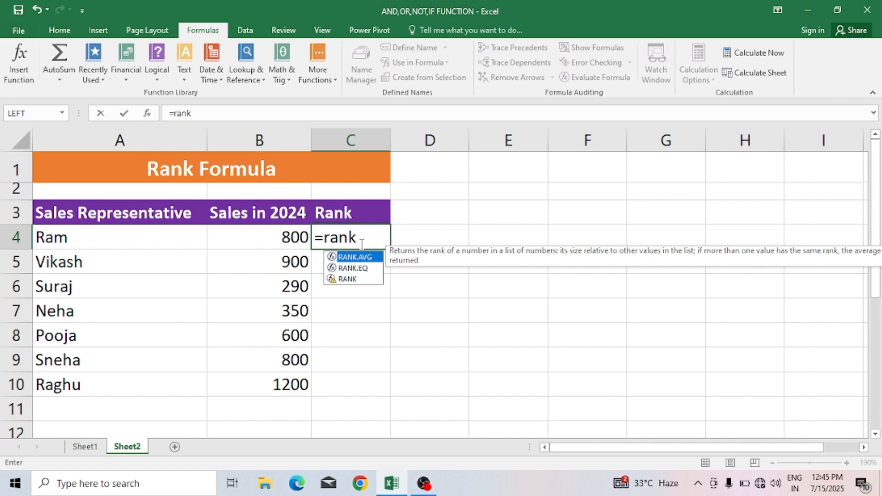
text(()
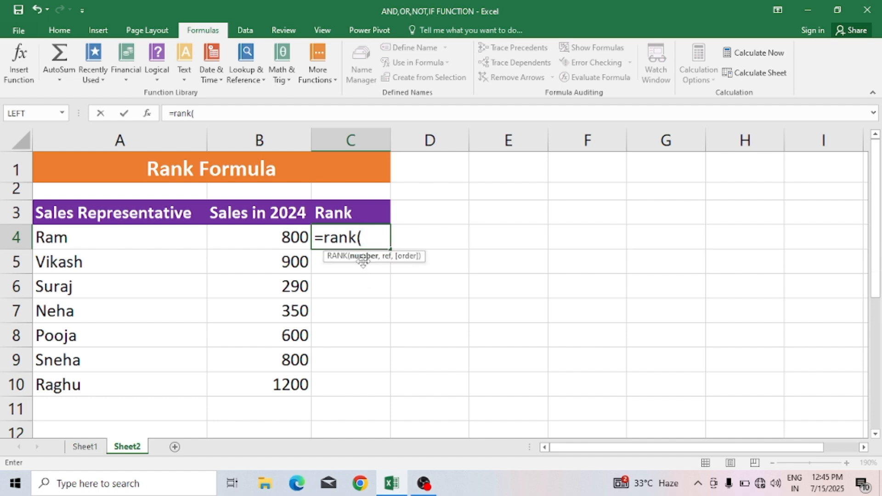
click(288, 235)
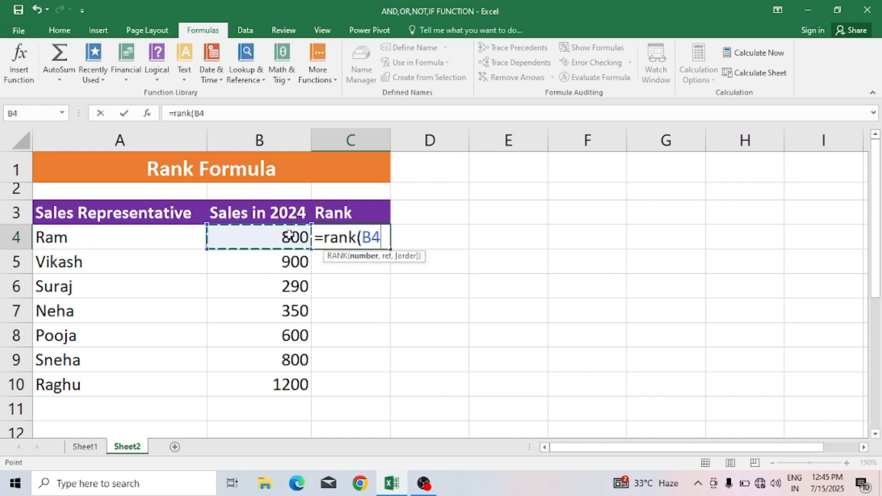
text(,)
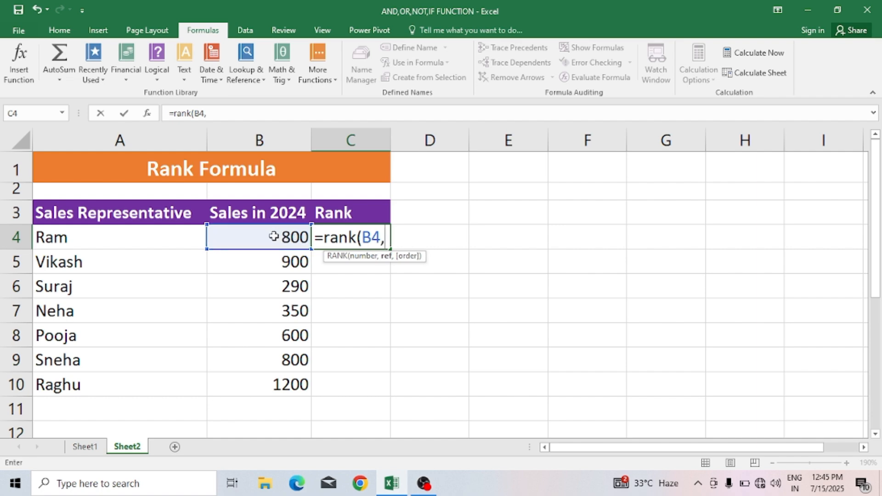
drag(273, 232, 292, 378)
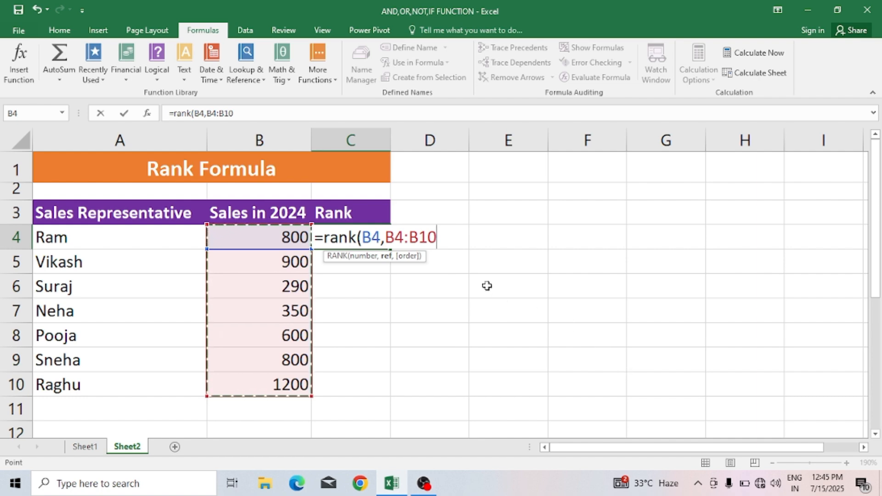
key(F4)
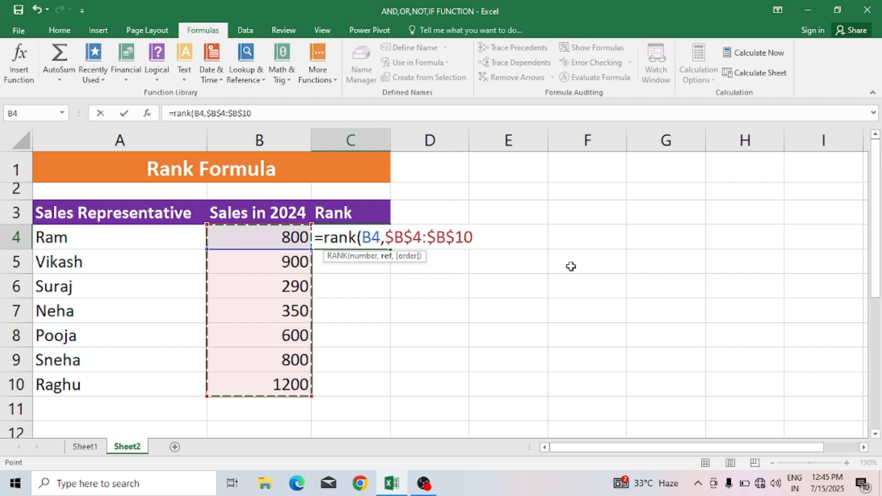
text(,)
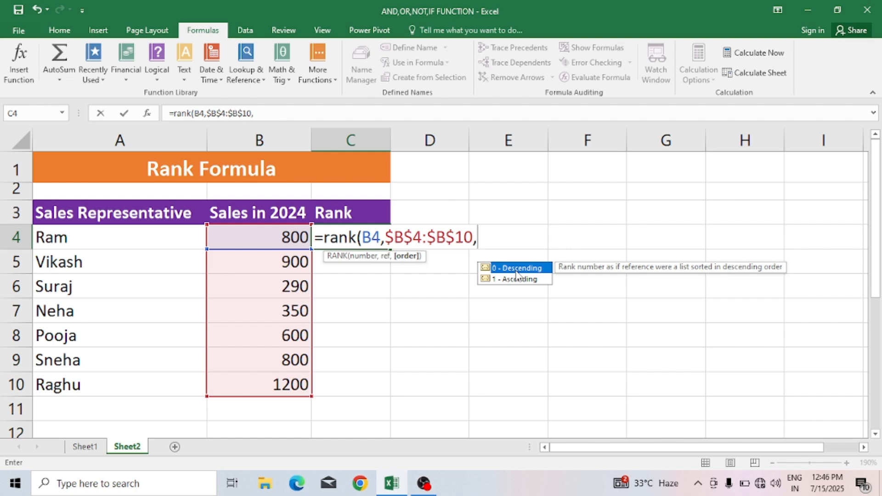
text(0))
key(Return)
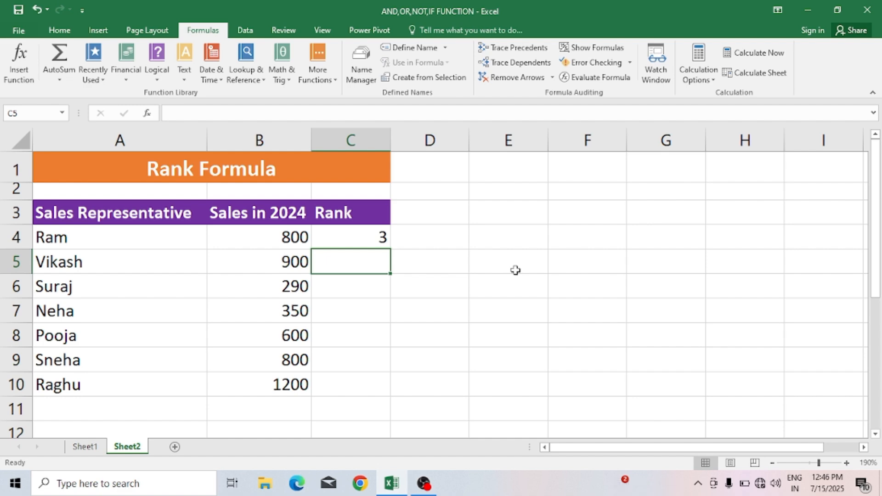
Fill the rank formula from C4 down through C10 for the remaining sales representatives
click(374, 239)
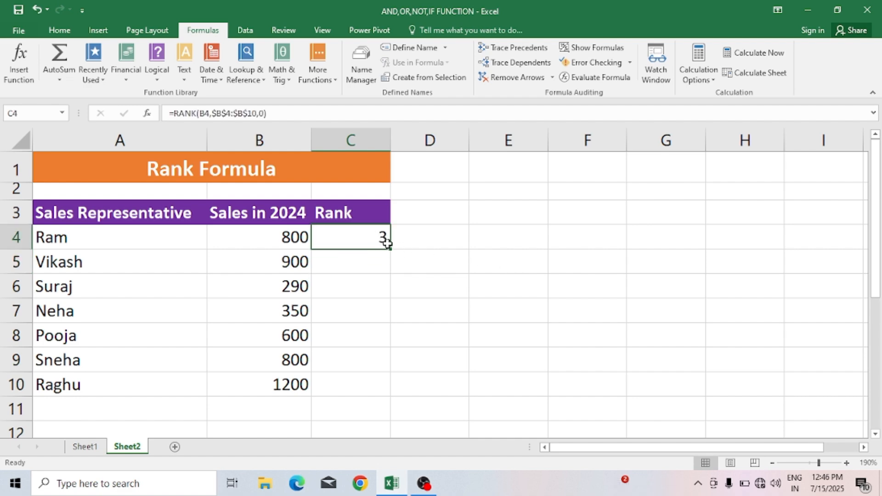
drag(391, 249, 412, 388)
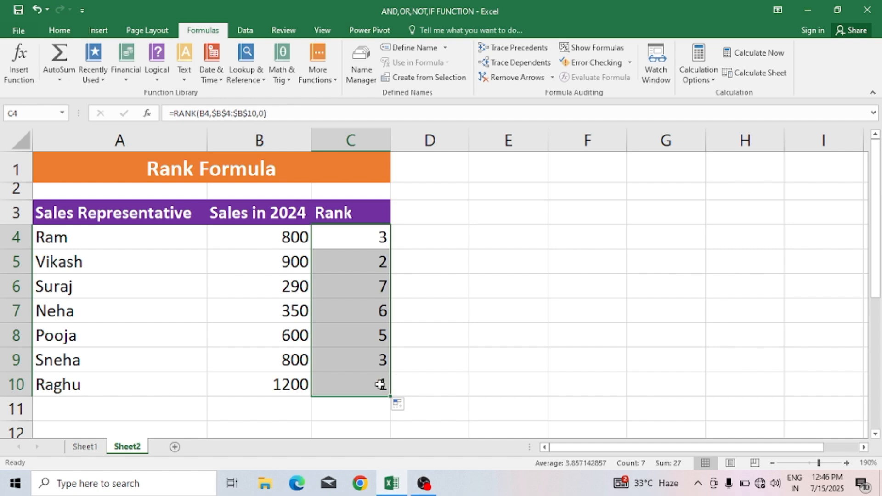
click(380, 384)
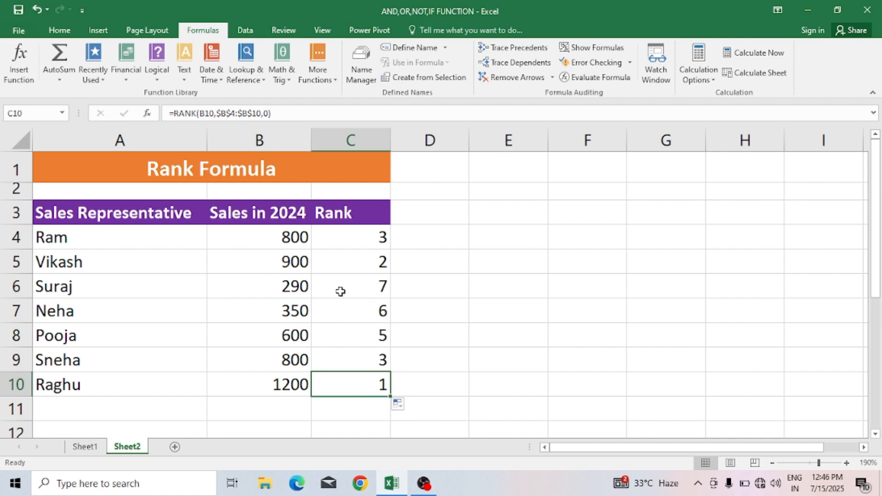
click(465, 261)
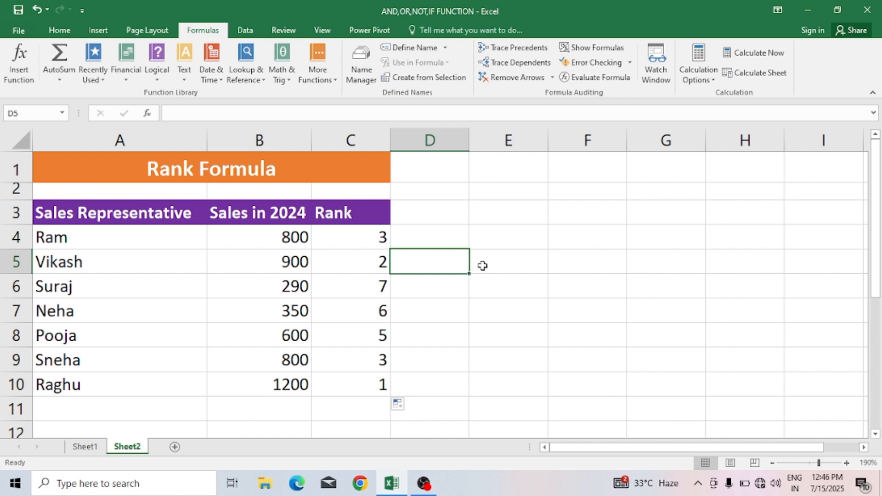
Insert the current date as a static value in E3 and the current time in E5
click(537, 230)
click(528, 214)
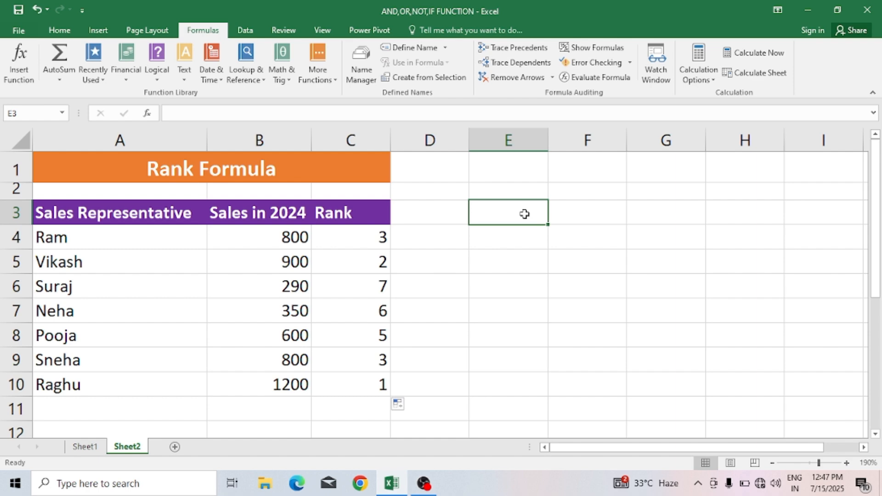
key(ctrl+semicolon)
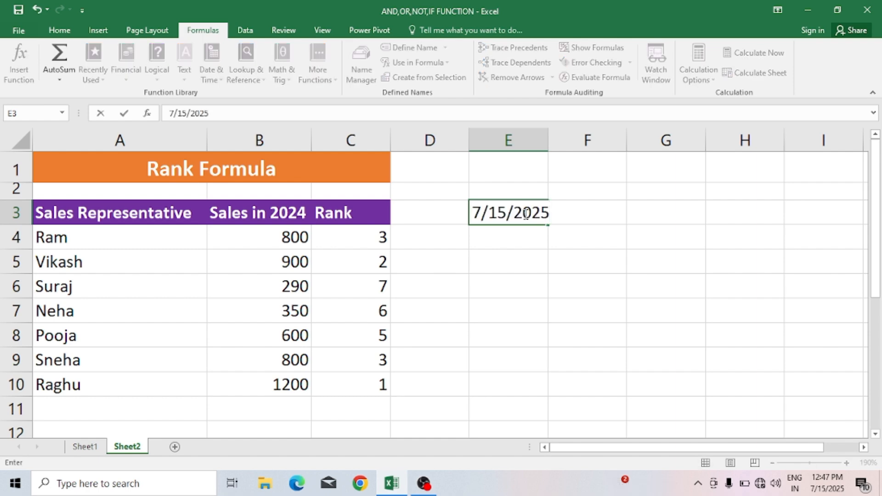
click(524, 255)
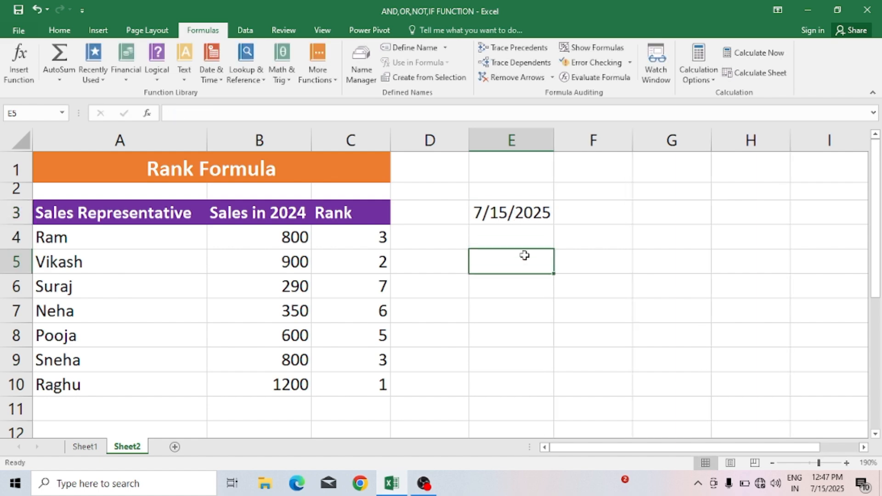
key(ctrl+shift+semicolon)
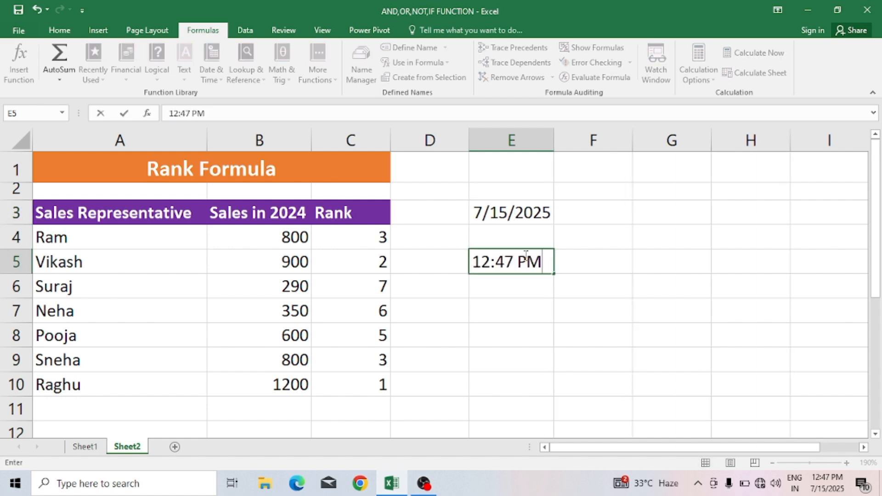
click(567, 289)
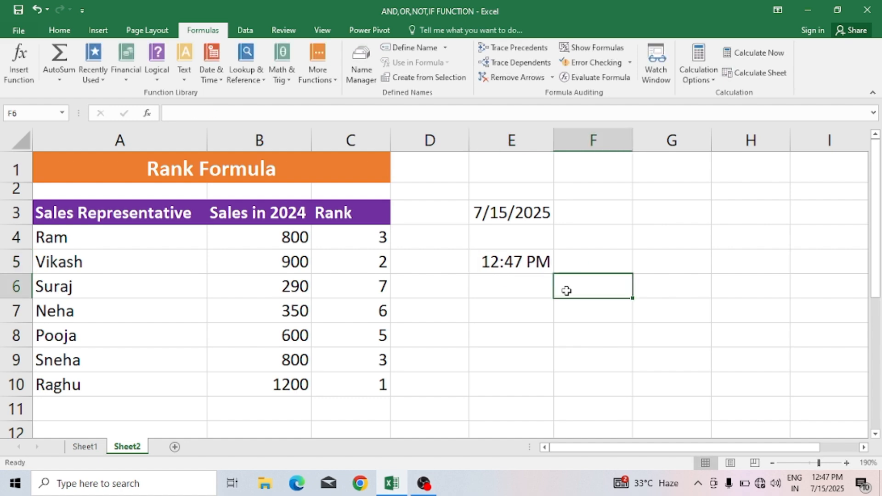
click(538, 310)
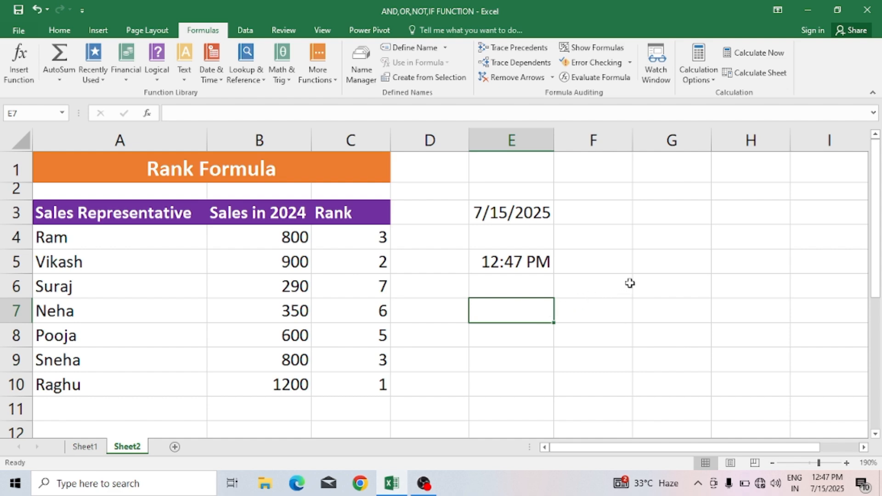
Enter =HOUR(E5) in cell G5 to extract the hour from the time
click(659, 258)
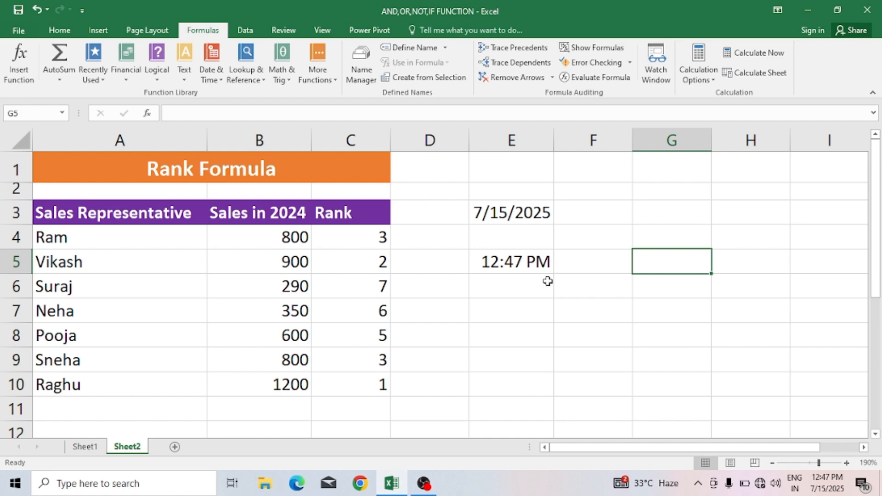
text(=ho)
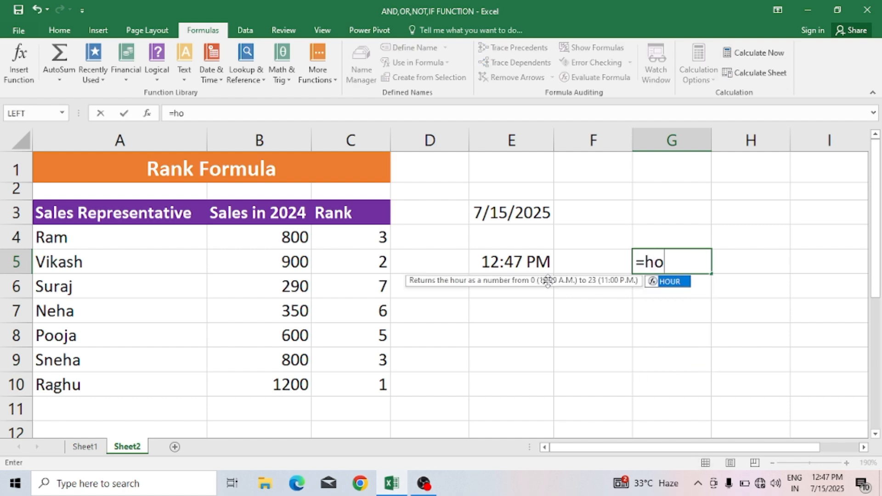
text(urs)
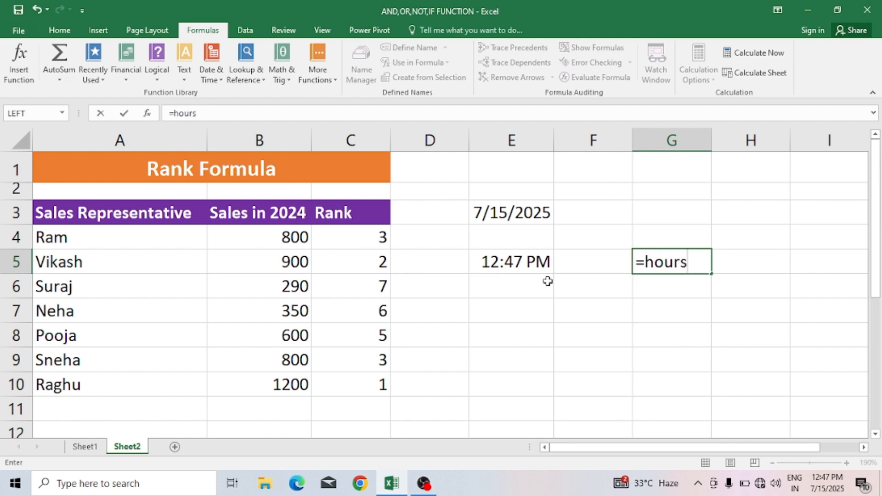
key(BackSpace)
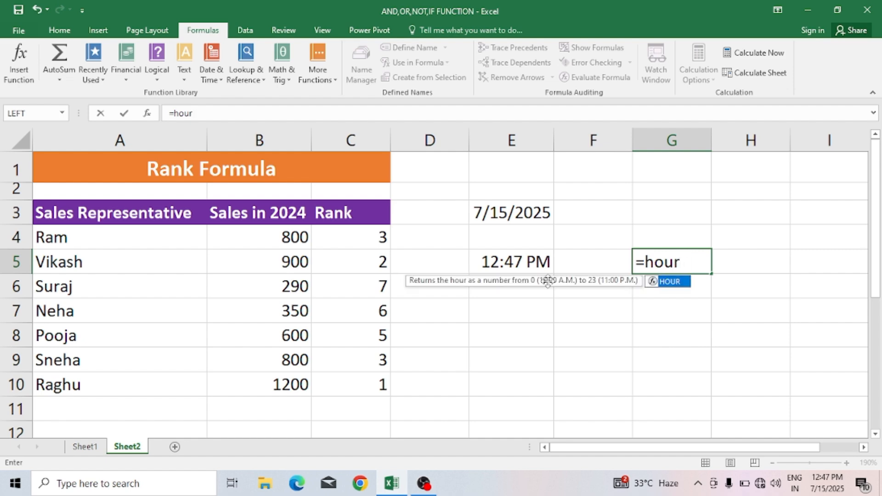
text(()
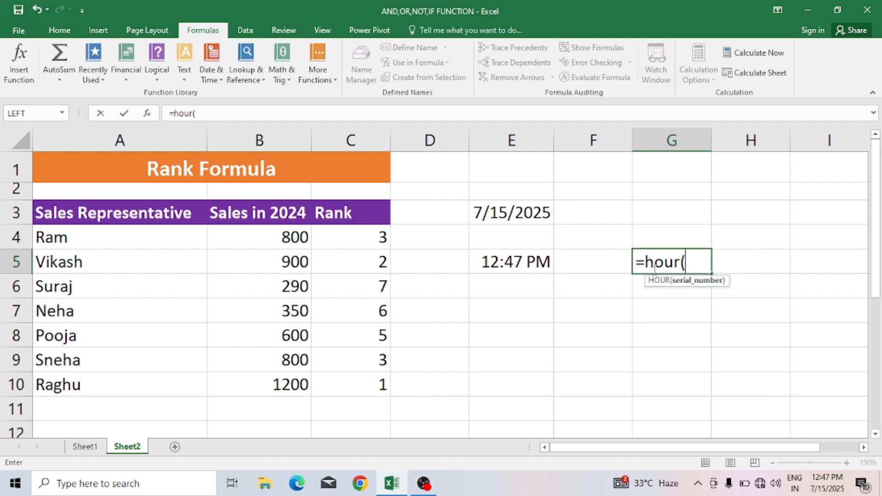
click(524, 263)
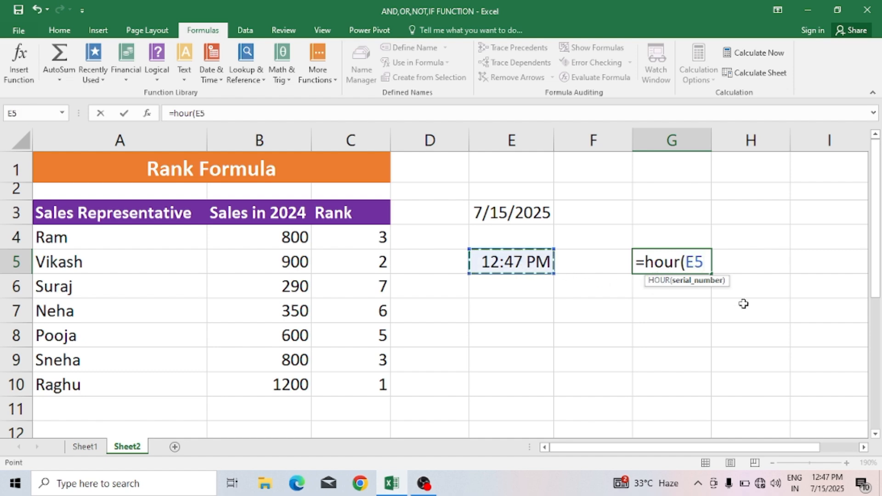
text())
key(Return)
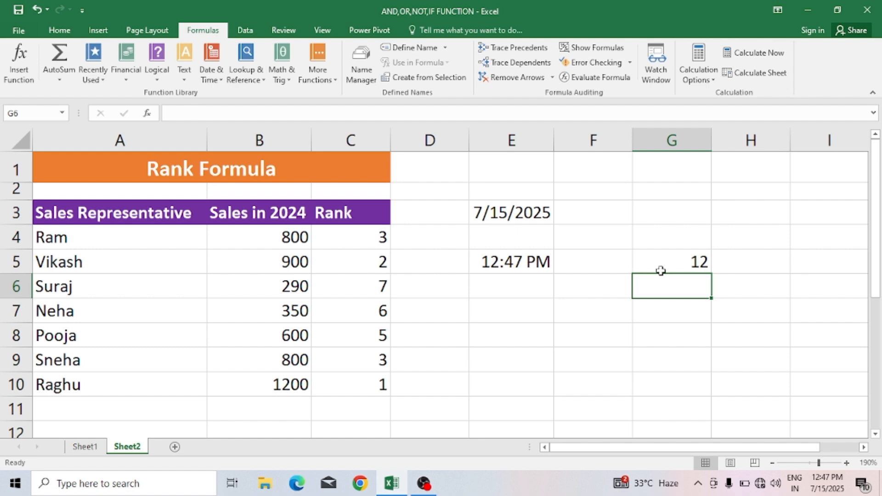
click(693, 261)
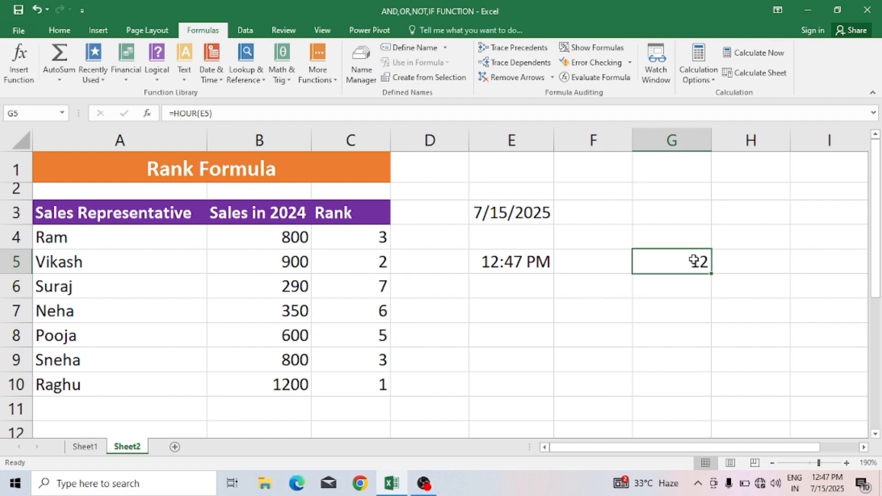
Enter the time 7:15 AM in cell E7
click(538, 318)
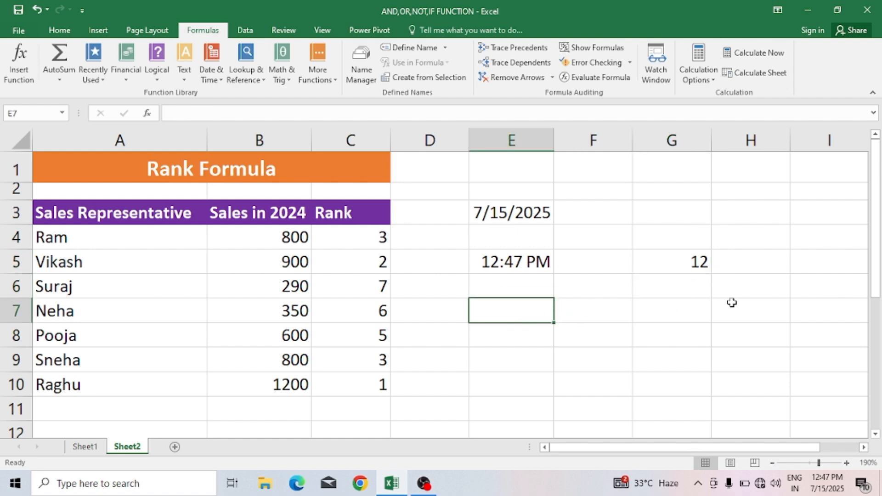
text(7)
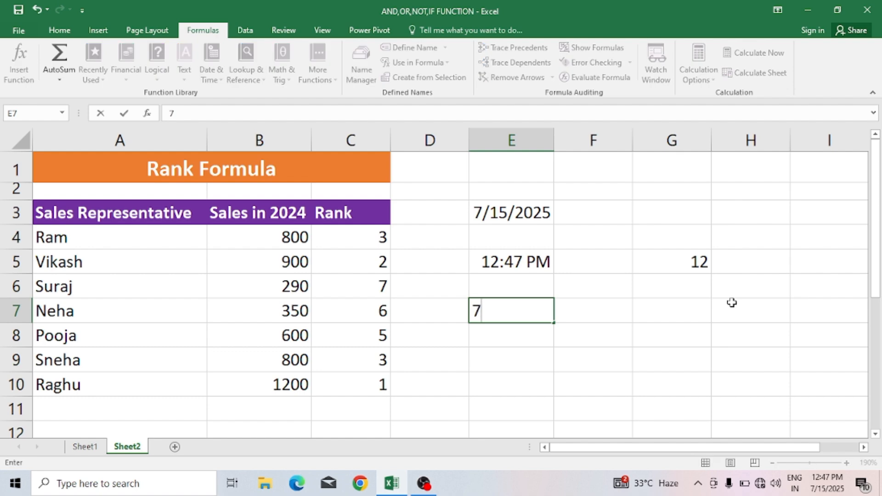
text(;)
key(BackSpace)
text(:15 A)
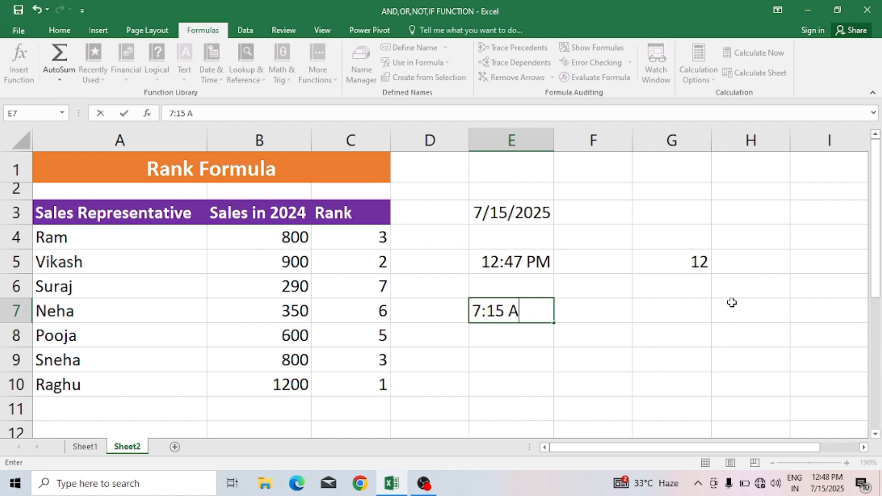
text(M)
click(648, 335)
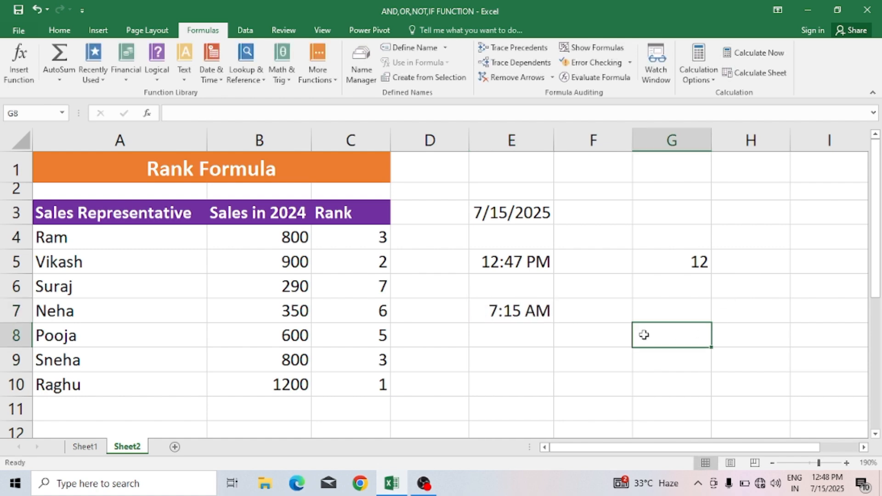
click(680, 306)
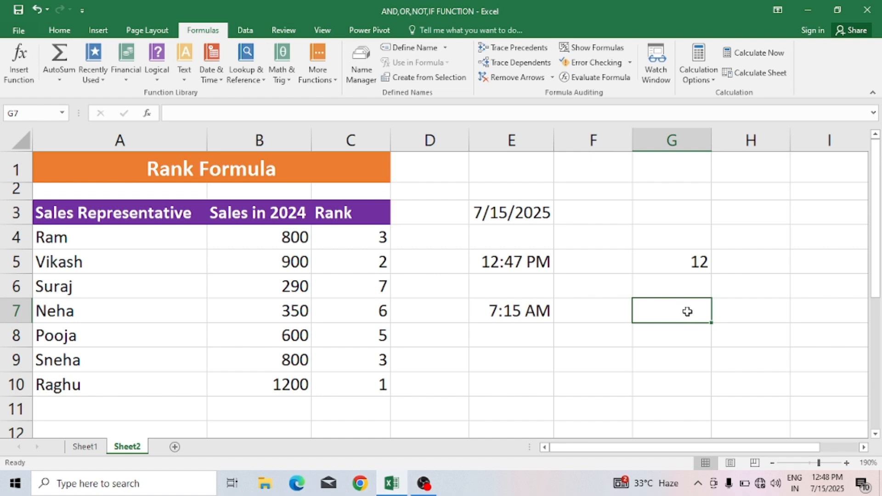
Move the 7:15 AM entry up to E6 and fill the HOUR formula from G5 down to G6
click(492, 309)
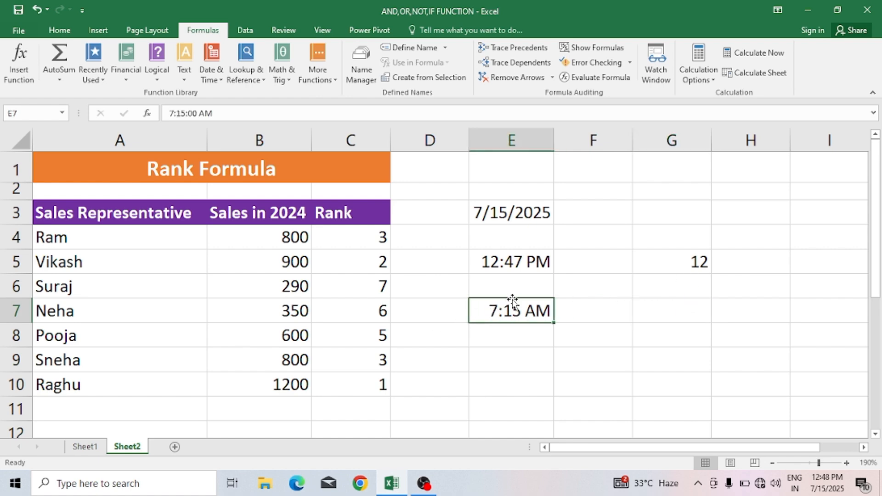
drag(511, 299, 513, 285)
click(696, 264)
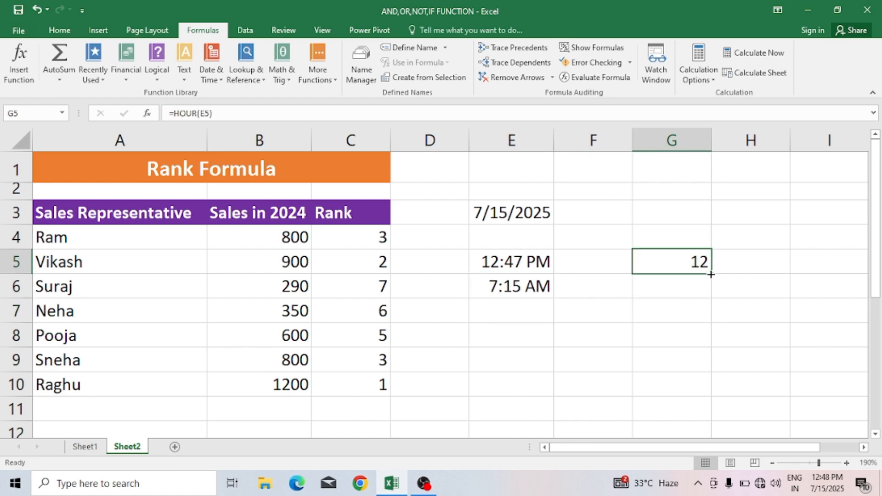
drag(711, 275, 716, 305)
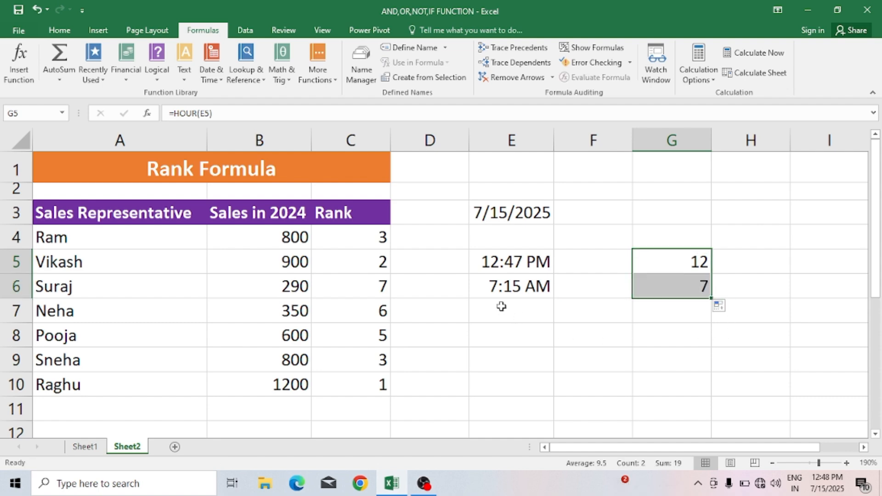
Enter =YEAR(E3) in cell G3 to extract the year from the date
click(665, 290)
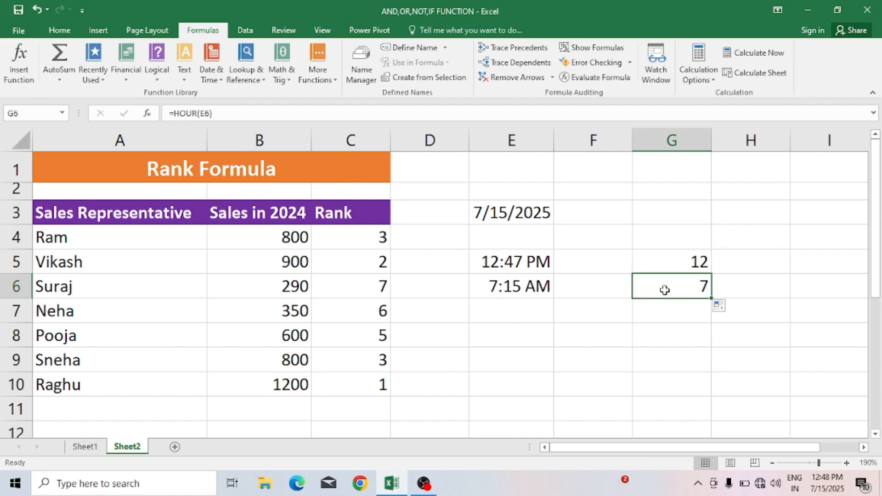
click(536, 331)
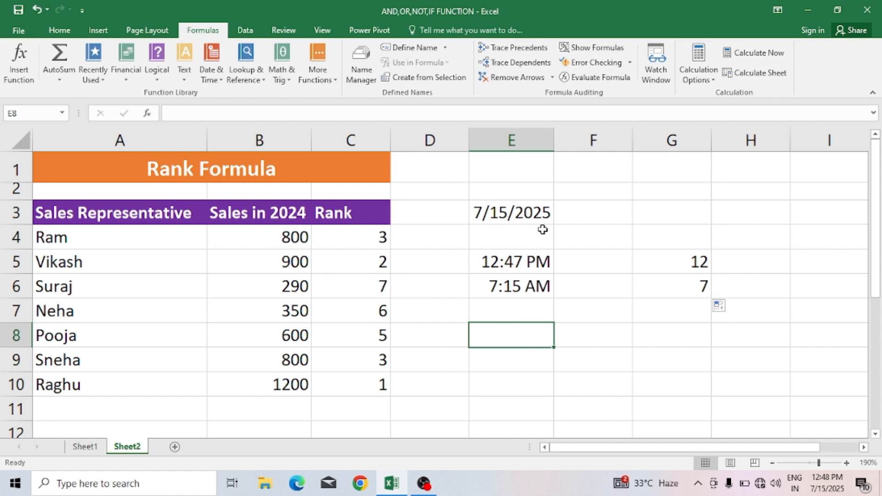
click(654, 211)
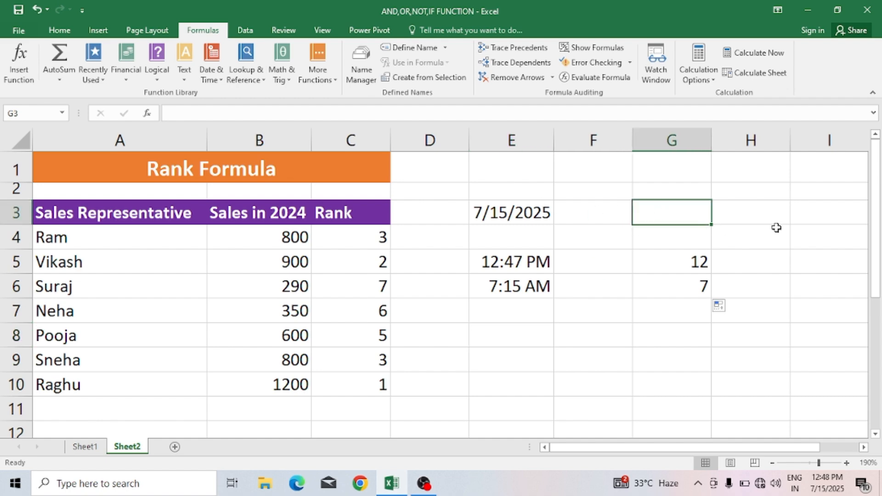
text(=)
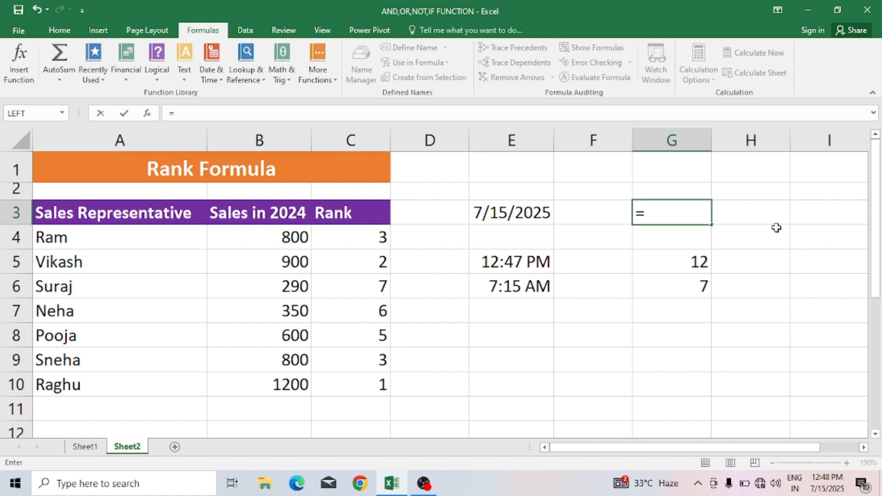
text(year)
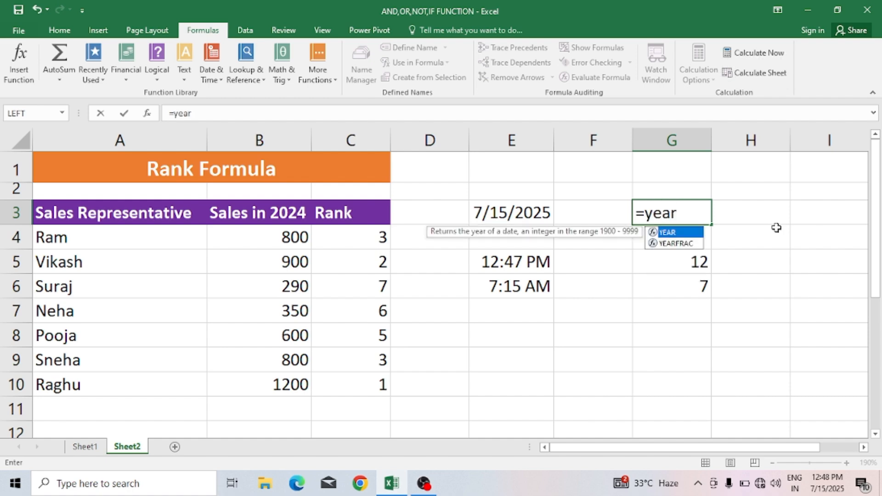
text(()
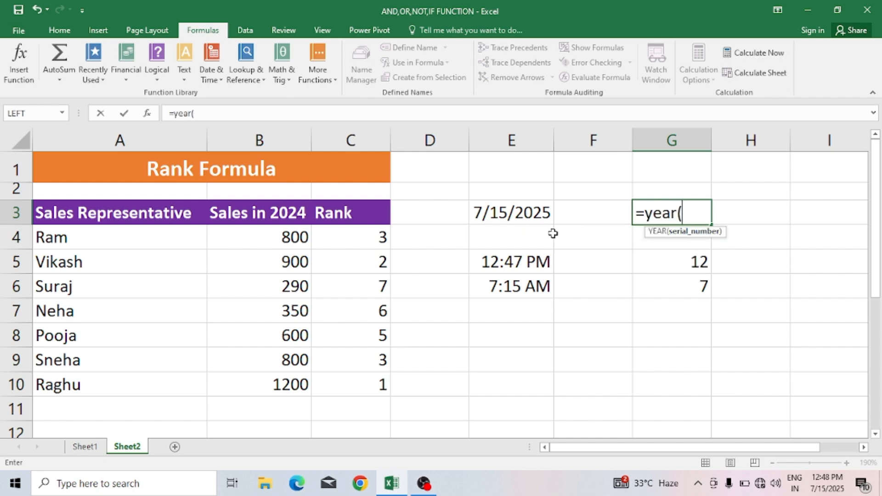
click(520, 216)
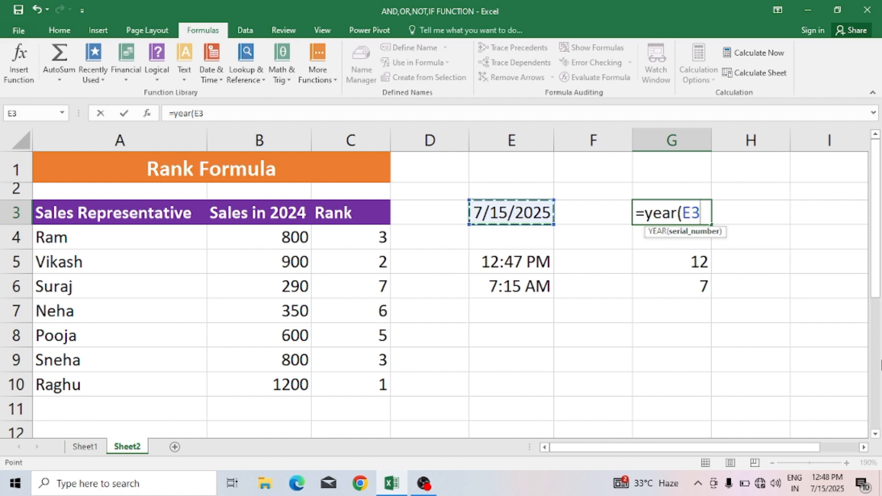
text())
key(ctrl+Return)
key(Return)
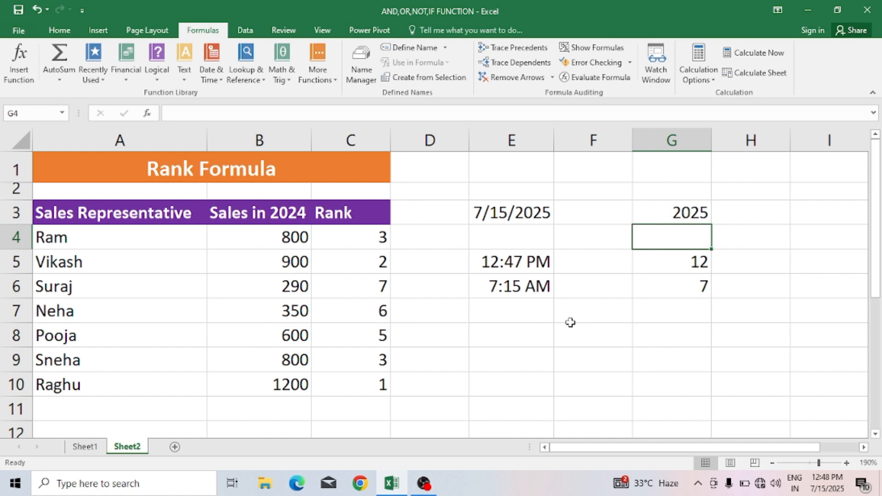
Enter the dates 1-2-25, 3-2-26 and 4-5-21 in cells E8 to E10
click(533, 332)
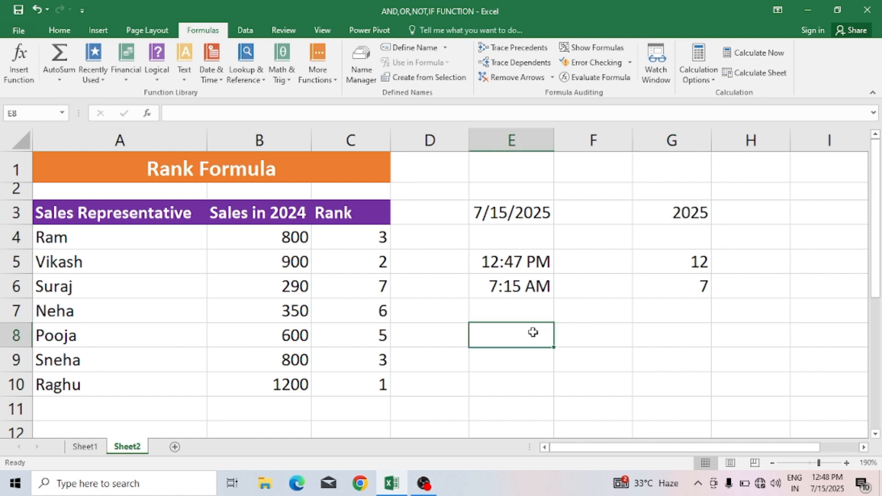
text(11)
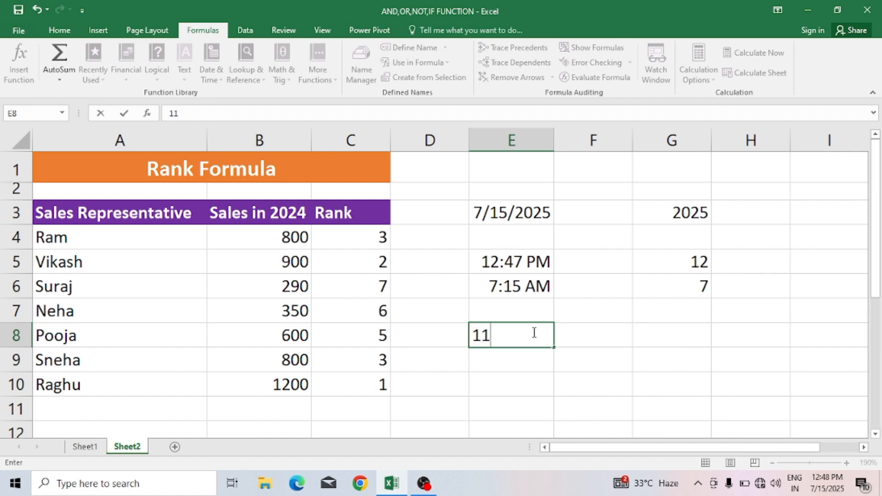
key(BackSpace)
text(-2-25)
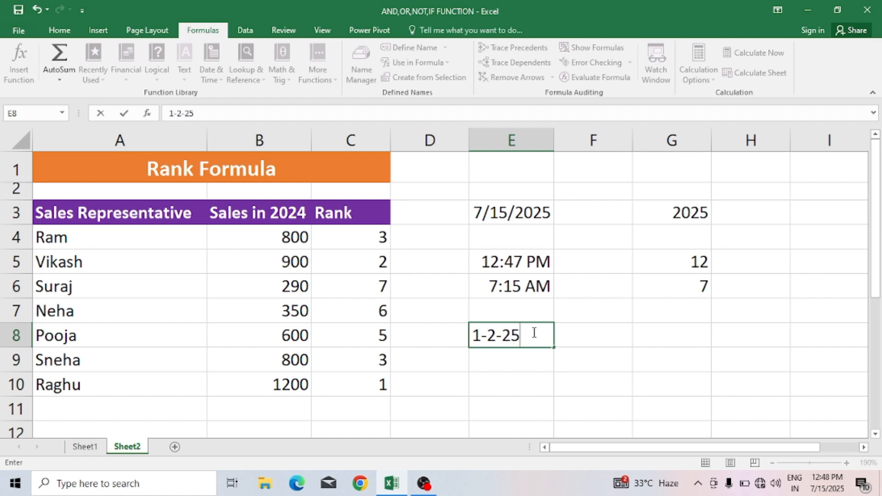
key(Return)
text(3-)
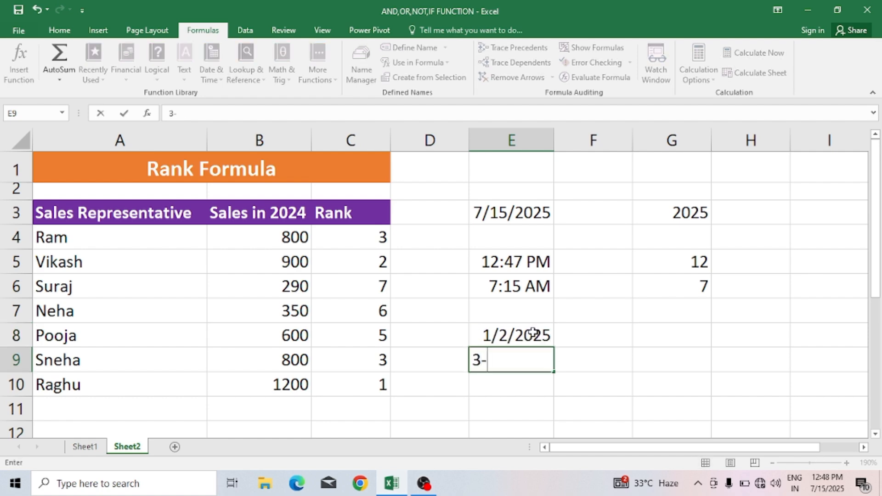
text(2-26)
key(Return)
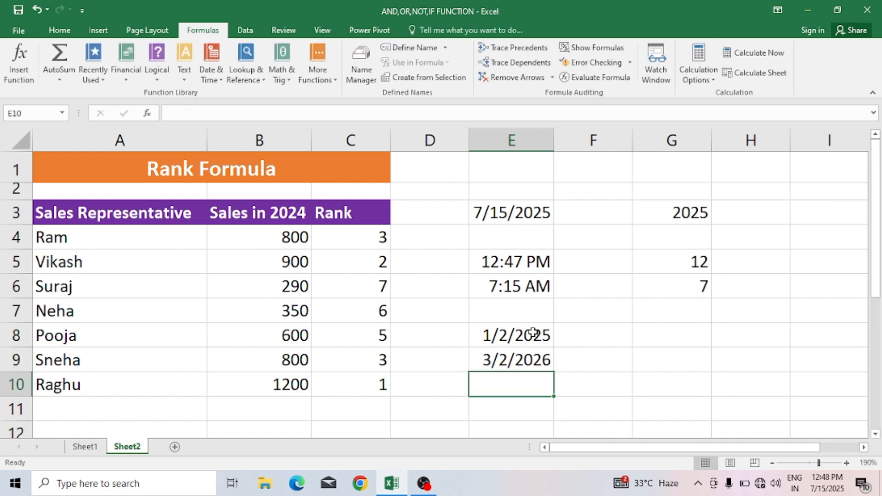
text(4-5)
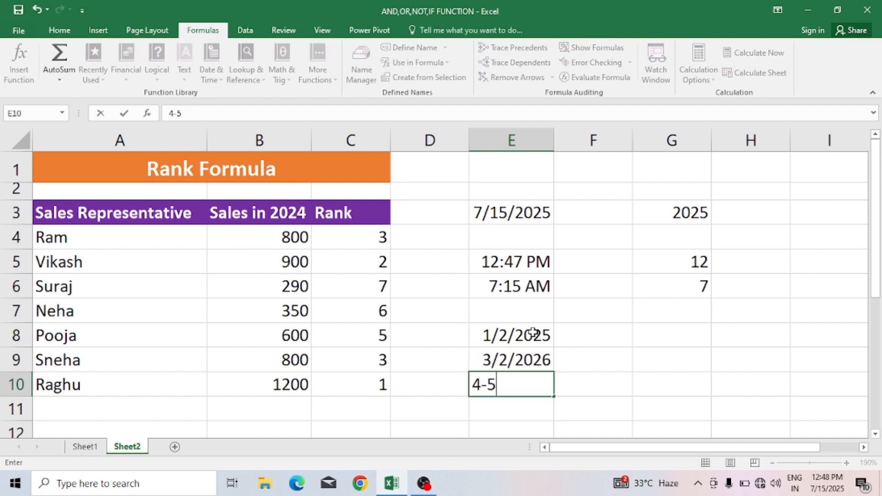
text(-21)
key(Return)
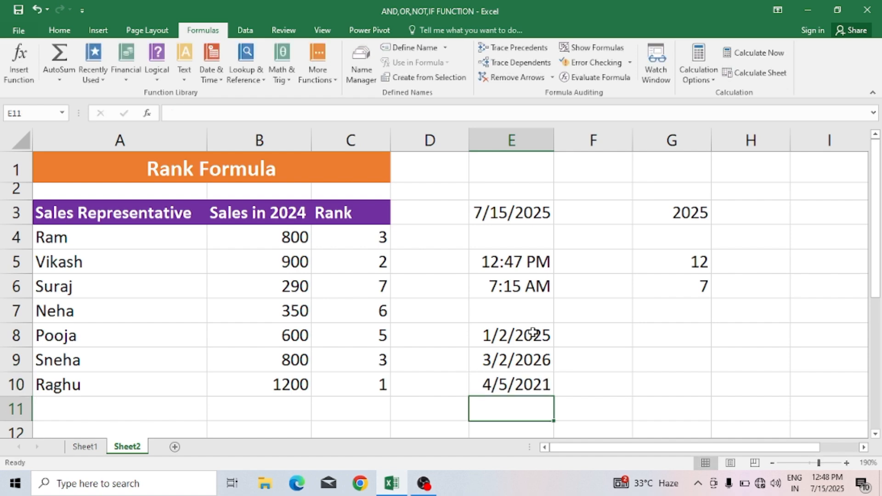
Enter =YEAR(E8) in cell F8 and fill the formula down to F10
click(661, 327)
click(597, 335)
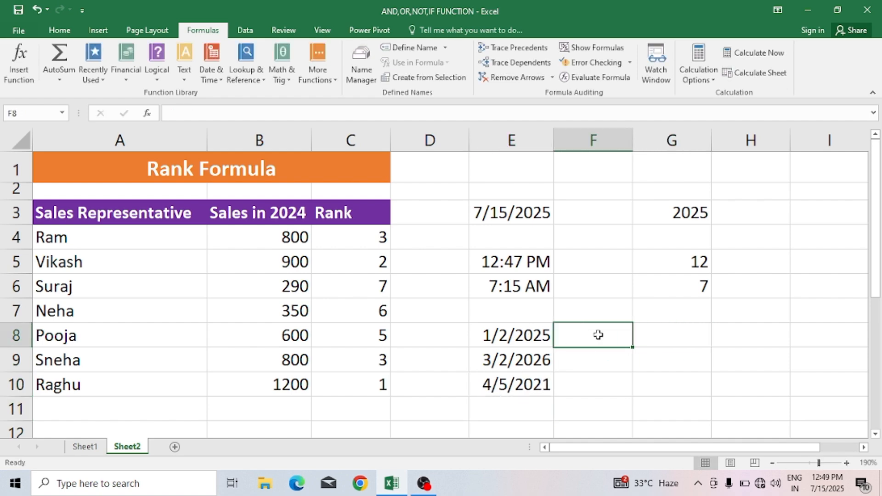
text(=year)
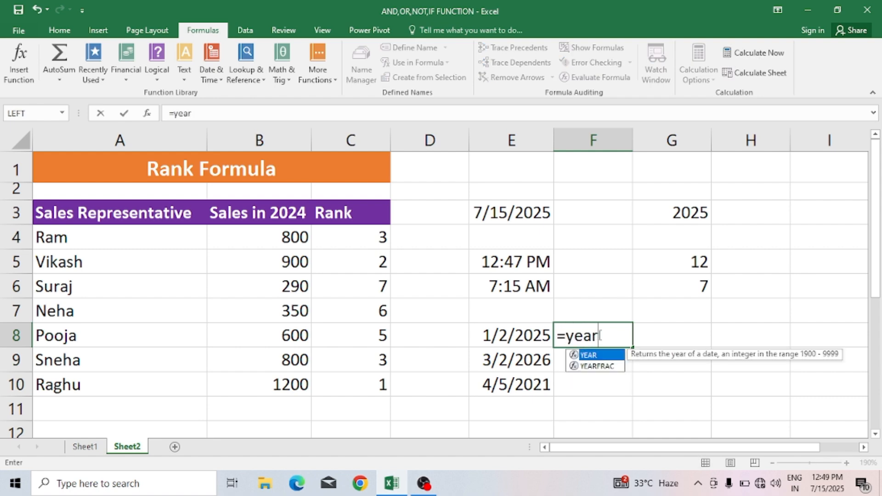
text(()
click(506, 339)
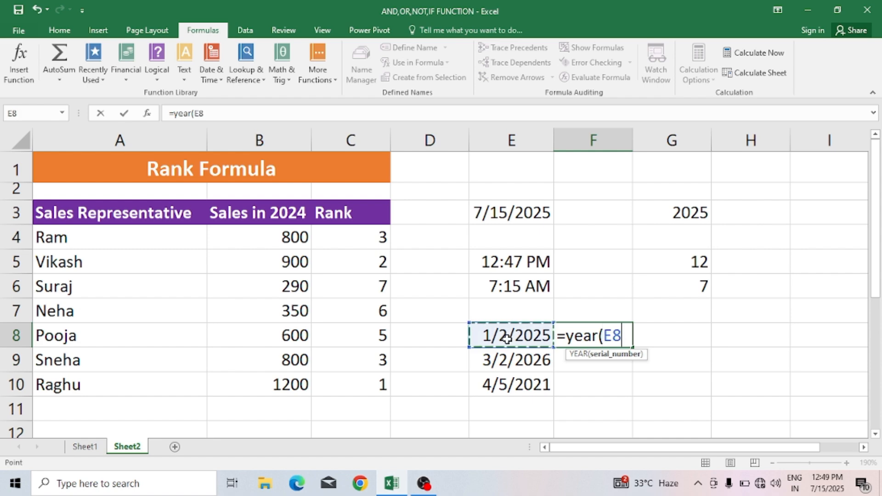
text())
key(Return)
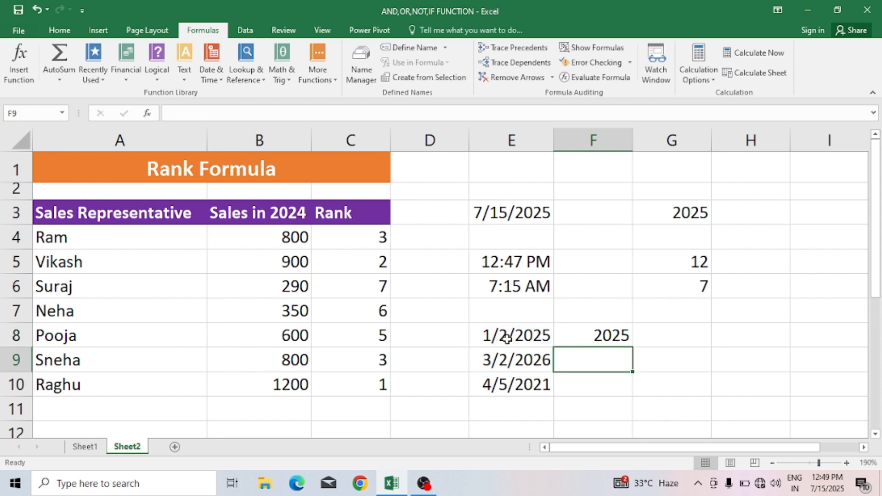
click(622, 338)
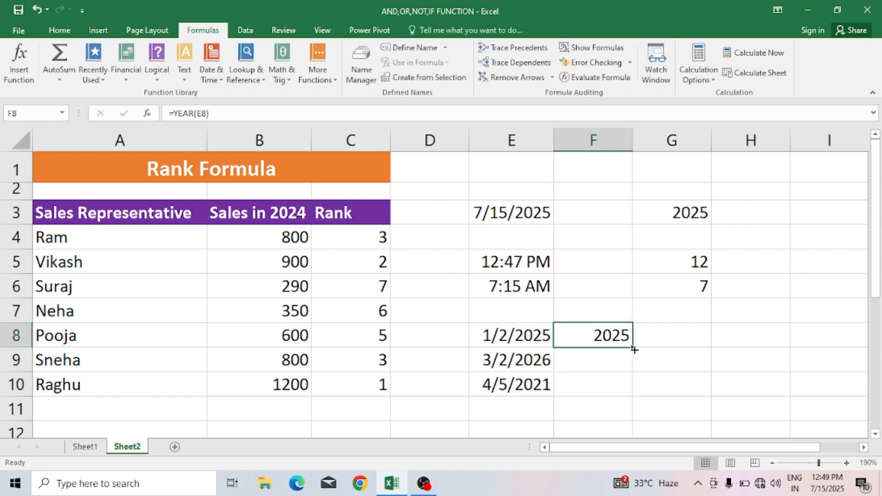
drag(634, 350, 634, 394)
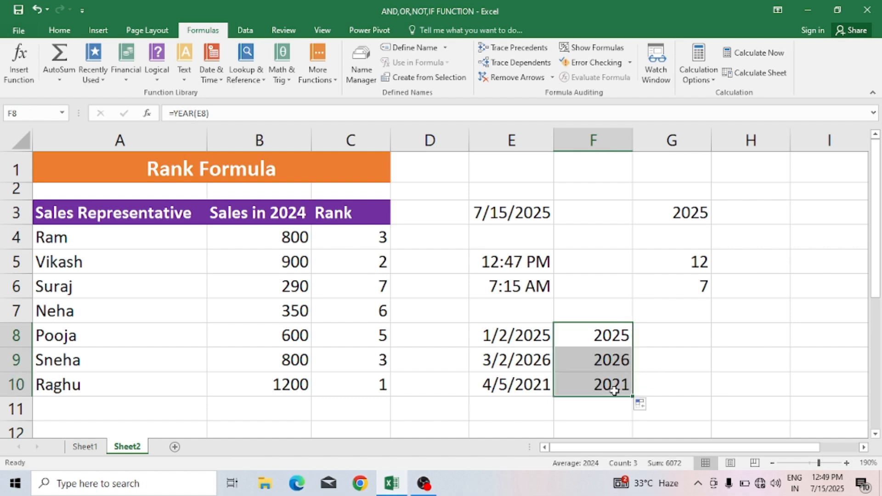
click(687, 366)
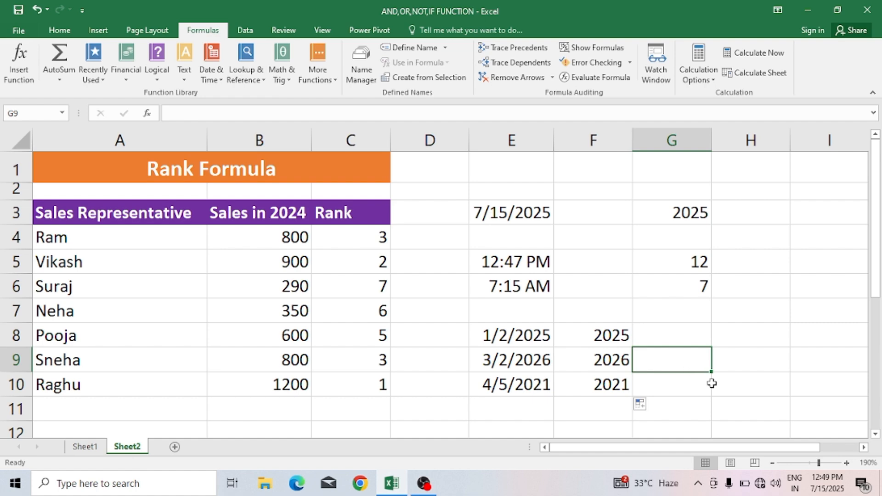
Clear the YEAR formulas from cells F8 to F10
drag(614, 335, 619, 376)
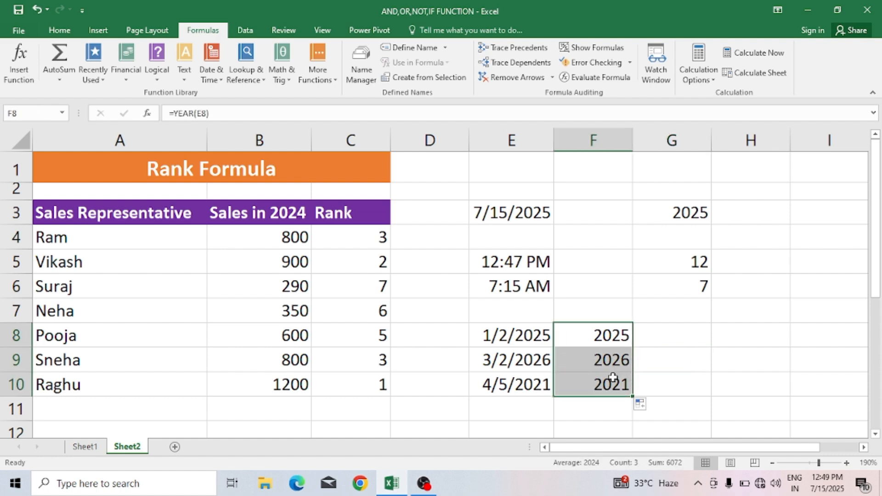
key(Delete)
click(585, 339)
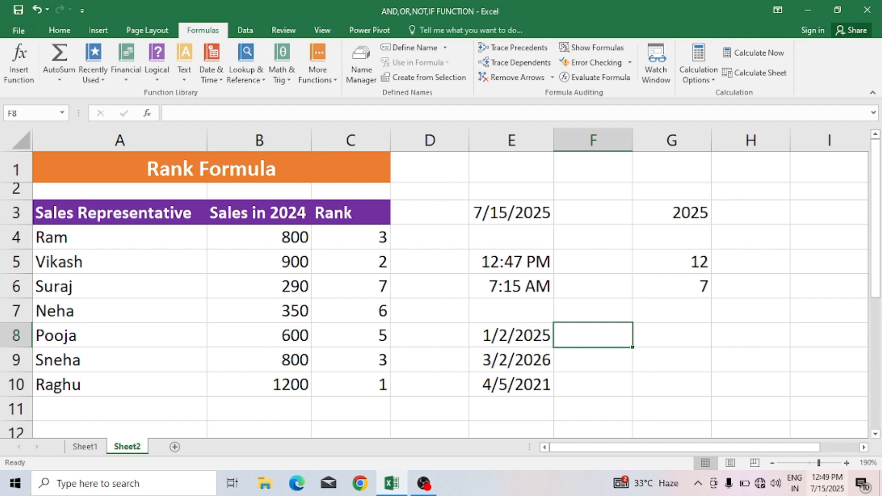
Enter =E8+2 in cell G8 to add two days to the date in E8
mouse_move(822, 492)
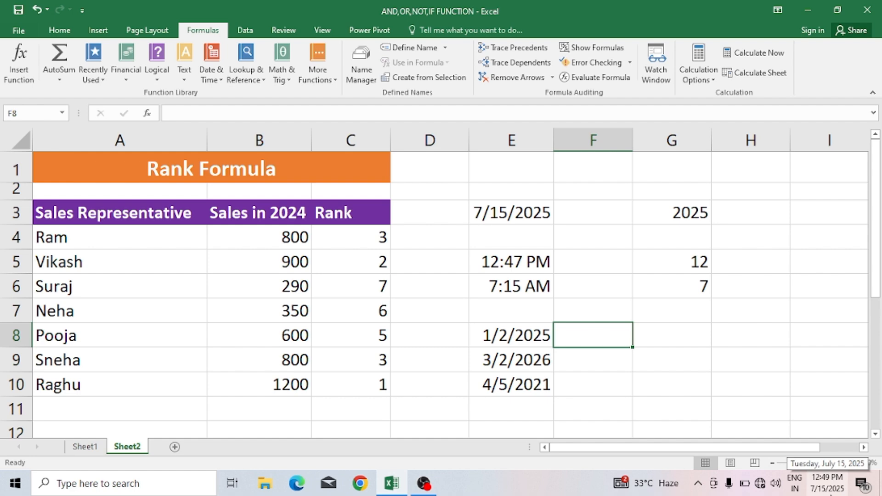
click(662, 335)
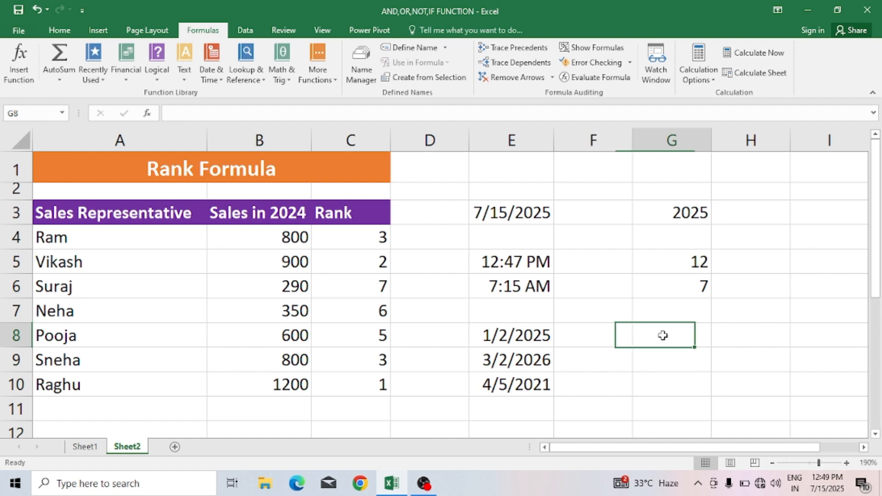
text(=)
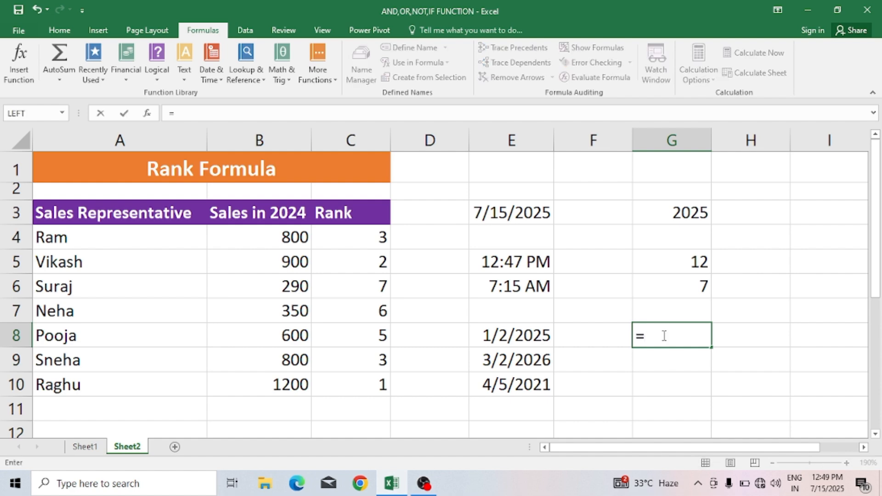
click(522, 335)
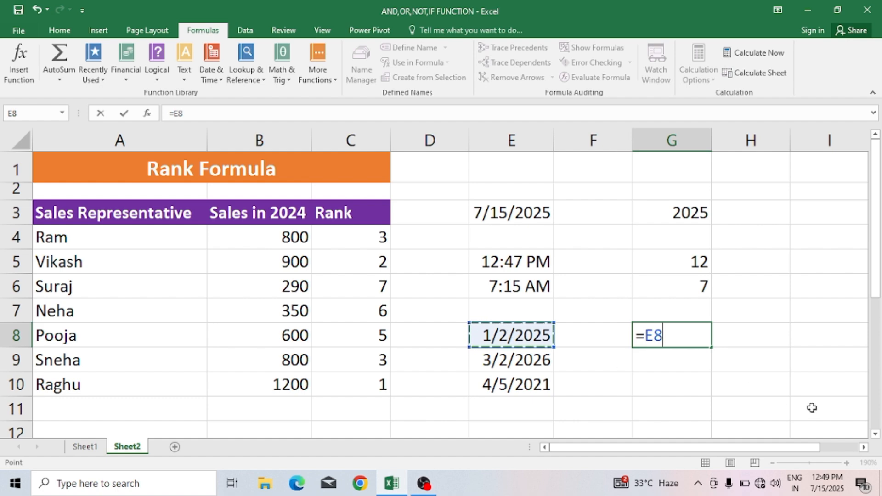
text(+)
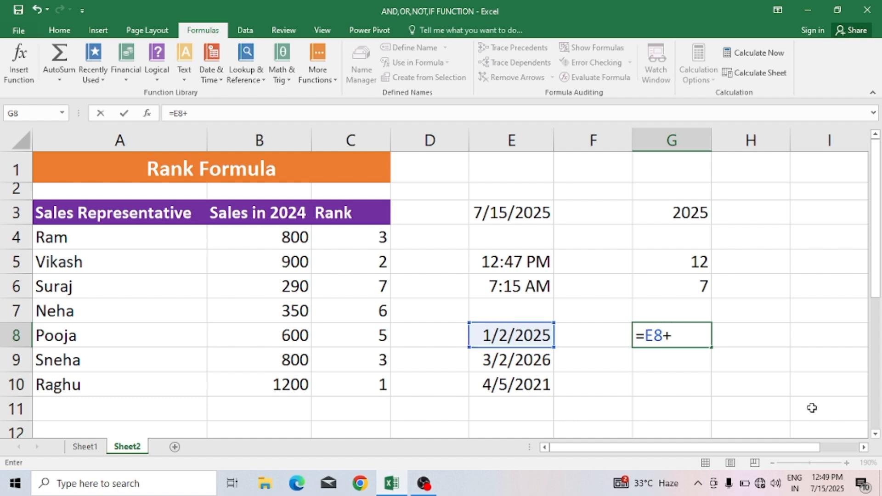
text(2)
key(Return)
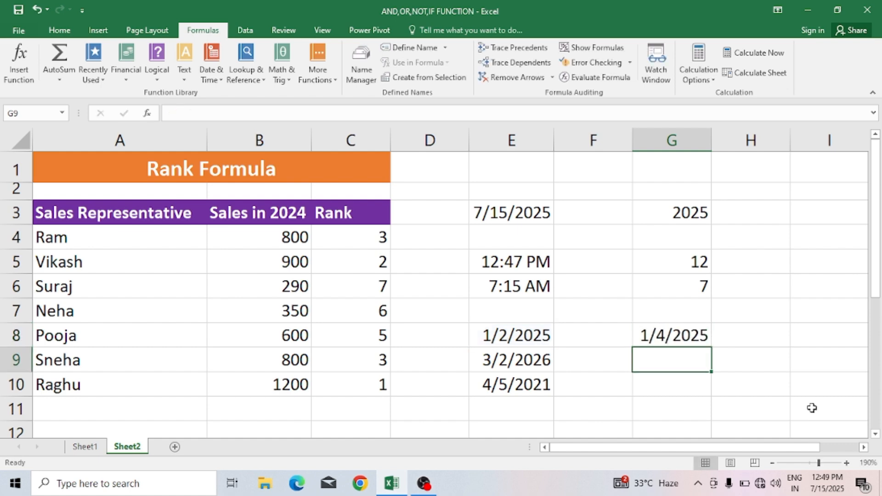
Enter =E10+10 in cell G10 to add ten days to the date in E10
click(705, 339)
click(683, 366)
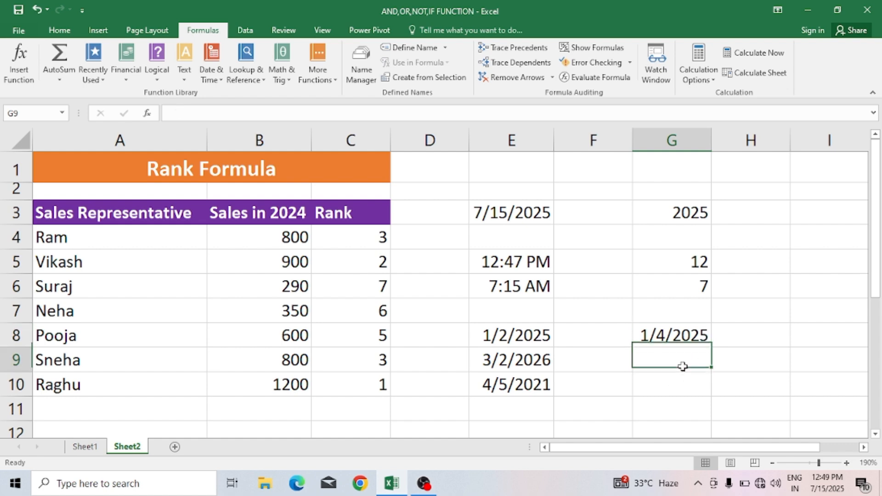
click(677, 390)
text(=)
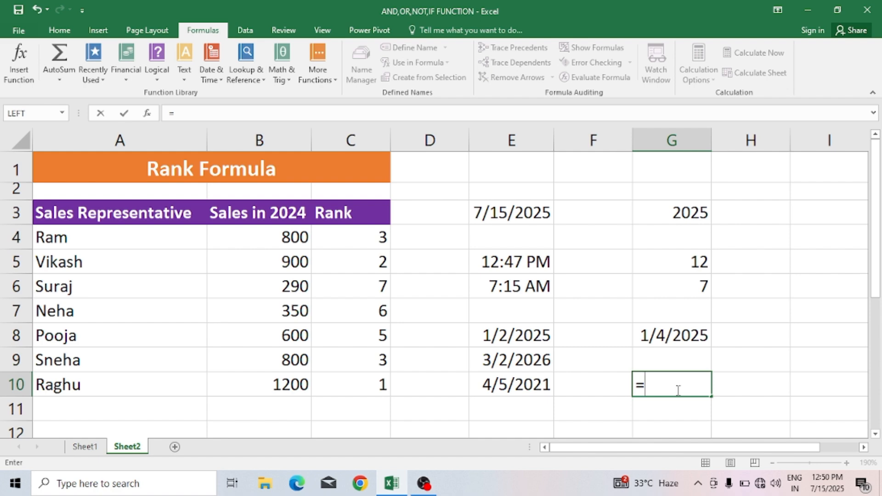
click(535, 383)
text(+10)
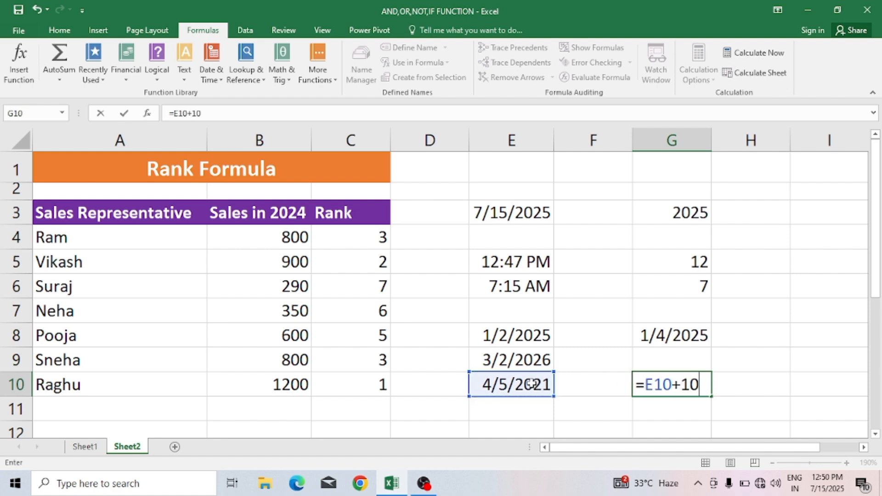
key(Return)
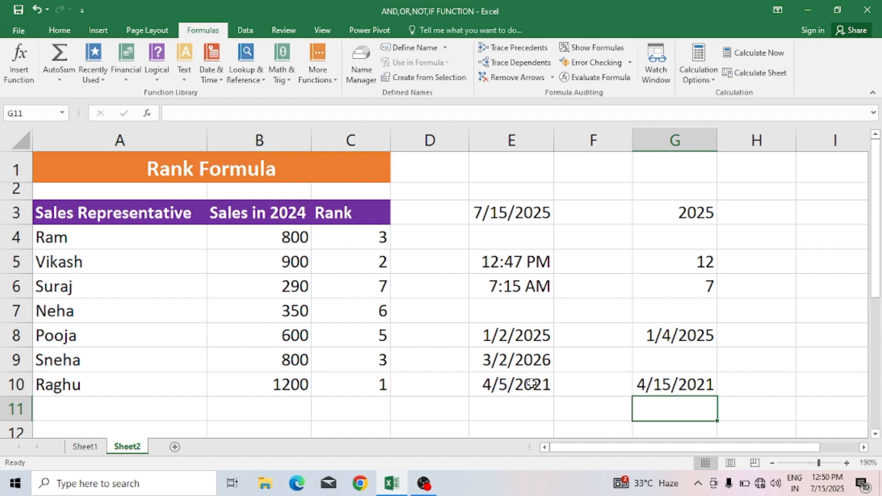
click(683, 386)
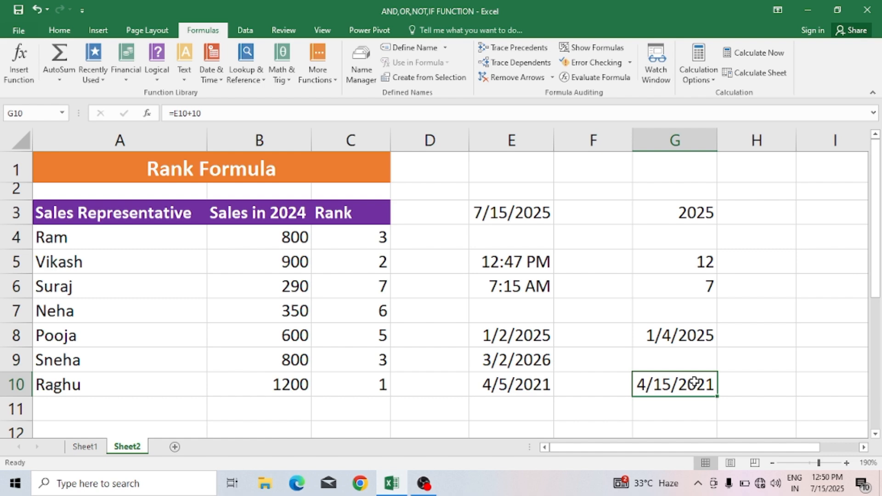
Enter the numbers 2, 3, 4, 5, 6, 10 and 18 down column C in cells C13 to C19
scroll(695, 382, down, 2)
click(486, 318)
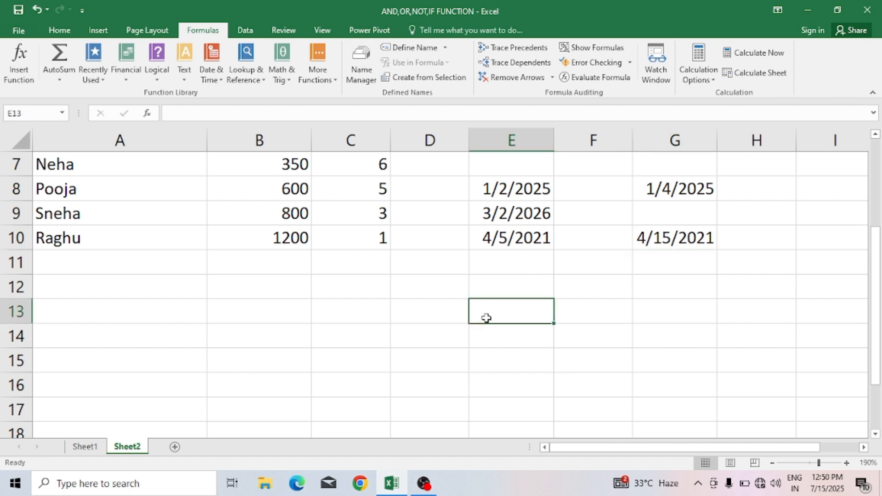
double_click(354, 302)
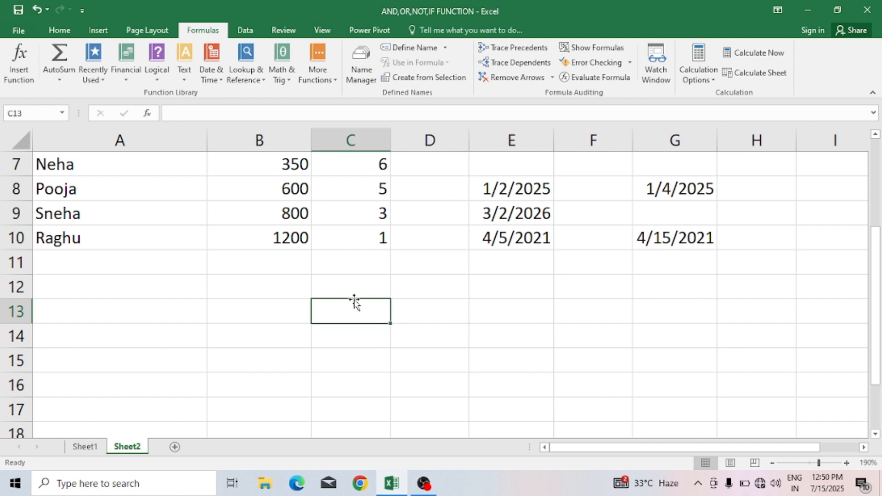
text(2)
key(Return)
text(3)
key(Return)
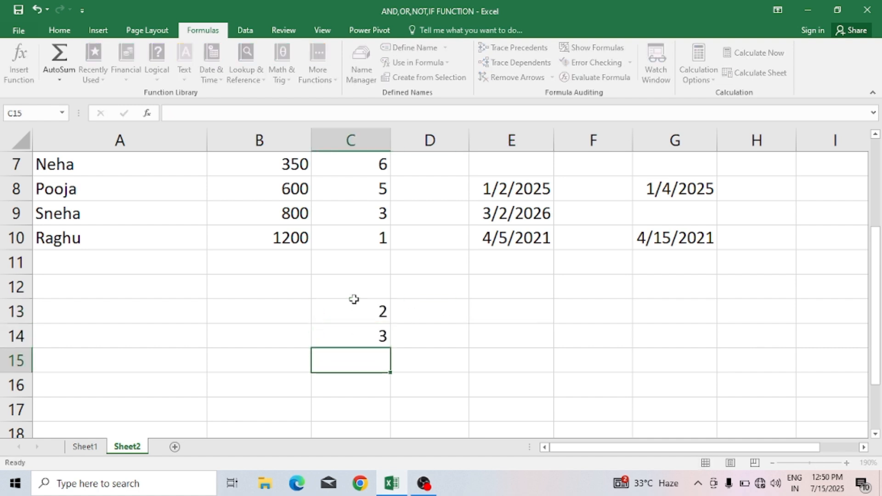
text(4)
key(Return)
text(5)
key(Return)
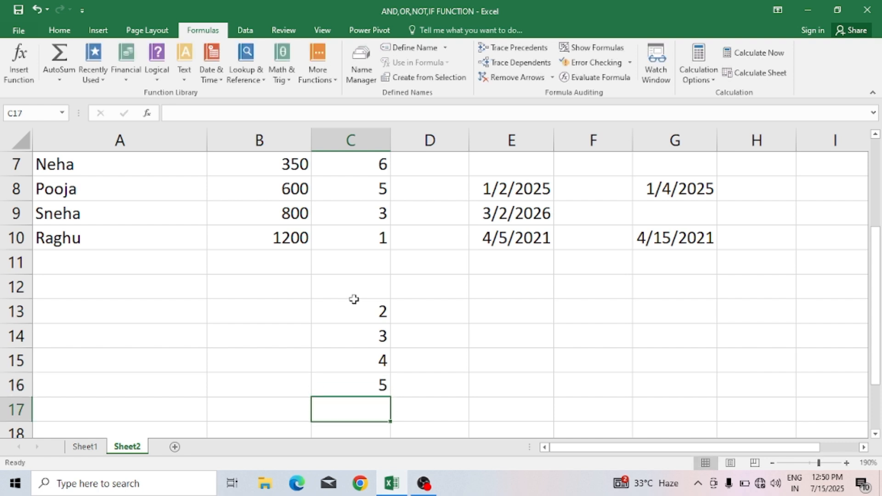
text(6)
key(Return)
text(10)
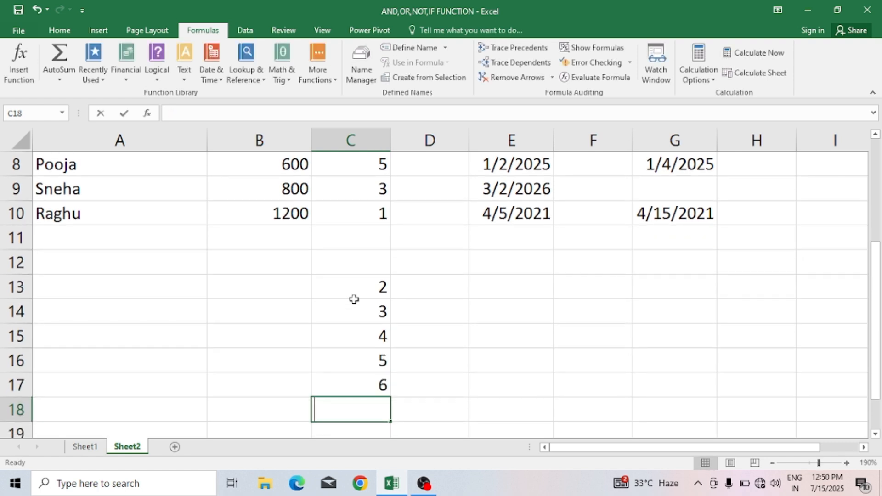
key(Return)
text(18)
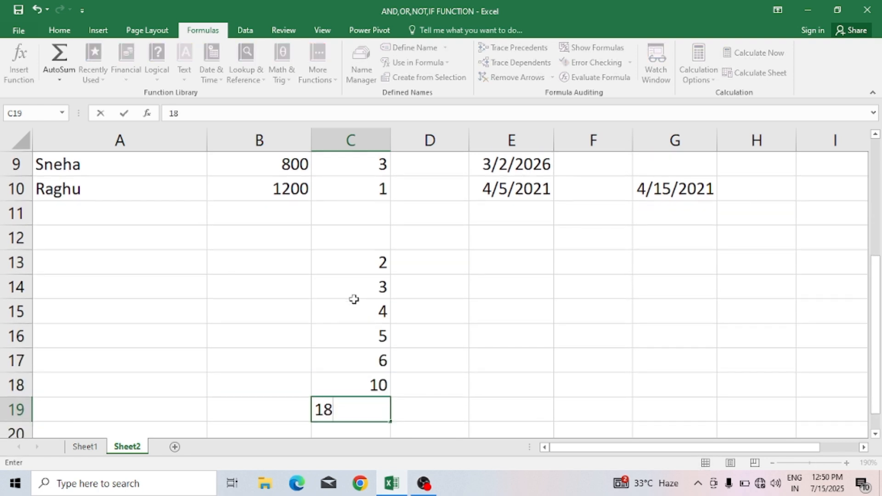
click(465, 262)
Enter 2 in cell E13 and 3 in cell E14 as exponents
click(488, 260)
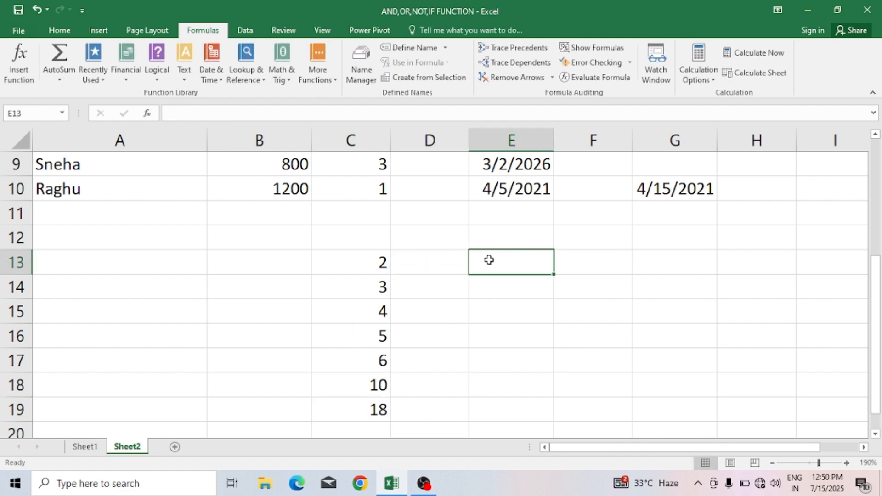
click(454, 262)
click(482, 262)
text(2)
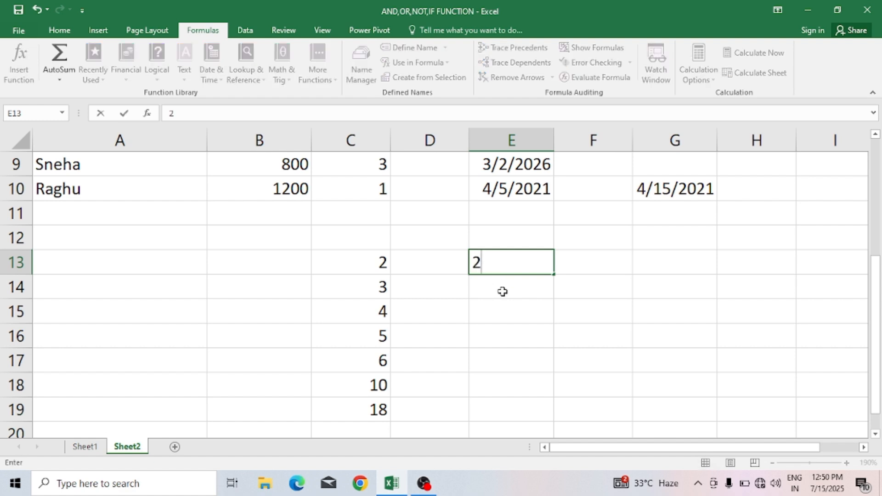
click(502, 291)
text(3)
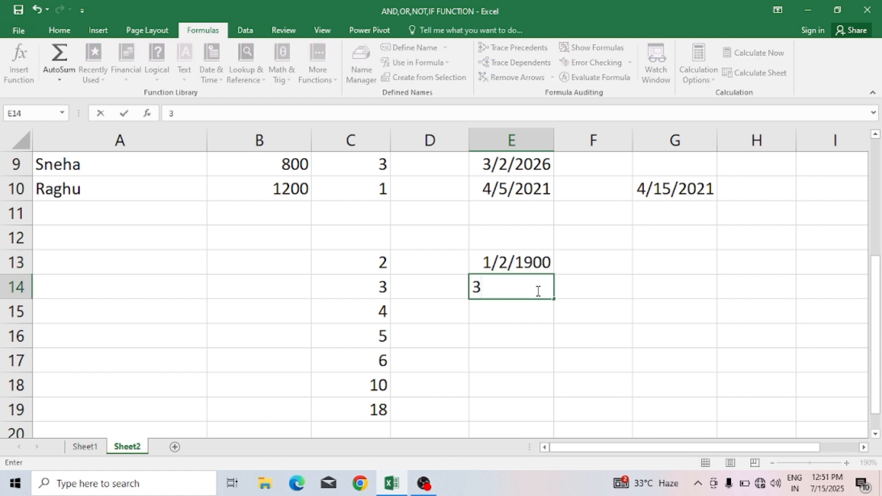
click(642, 297)
Change the number format of cells E13 to E19 to General
drag(535, 263, 516, 407)
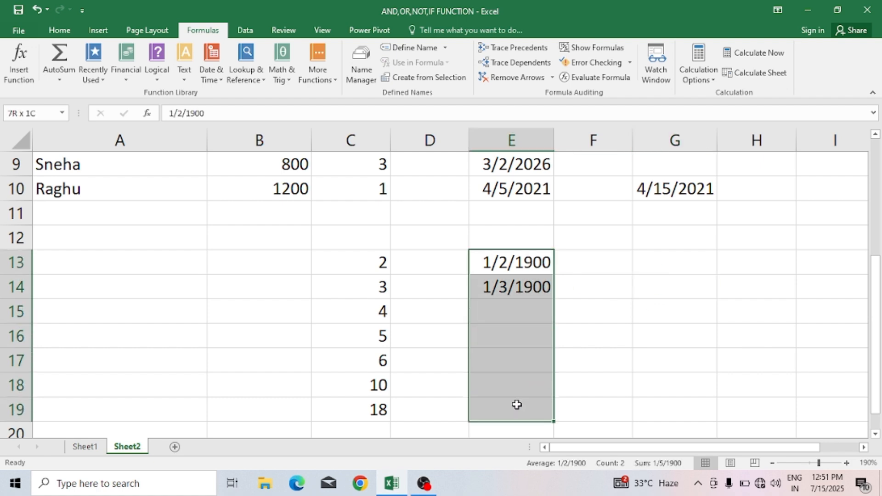
click(59, 30)
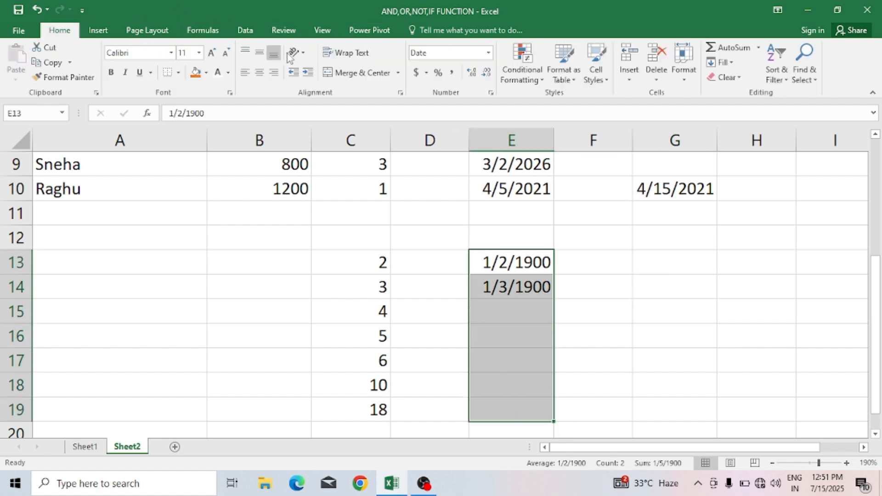
click(488, 53)
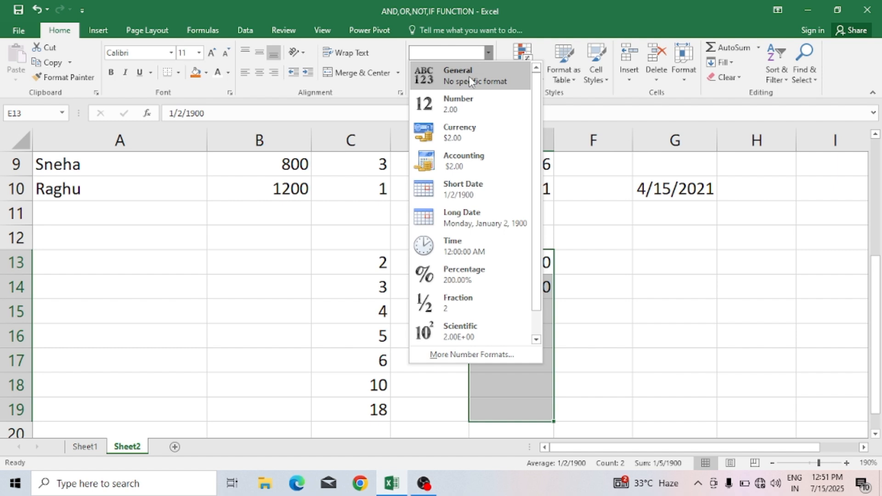
click(470, 76)
click(541, 308)
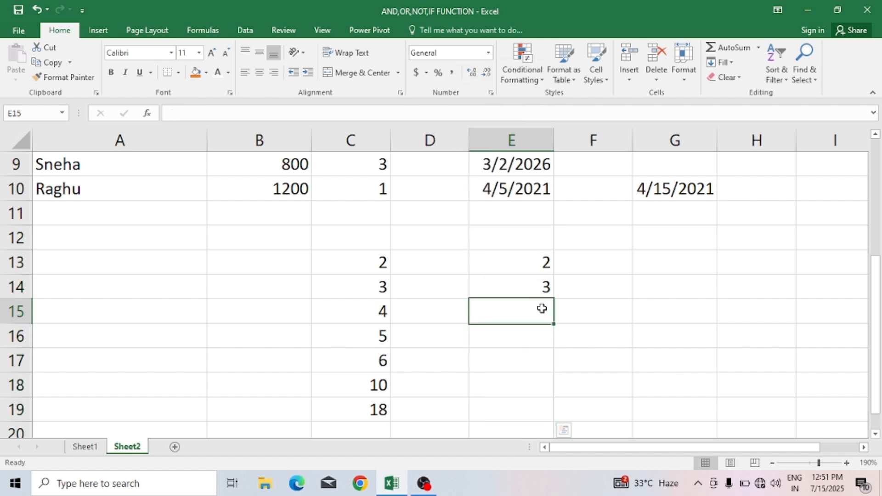
Enter =POWER(C13,E13) in cell G13 to raise the number in C13 to the exponent in E13
click(597, 257)
click(660, 262)
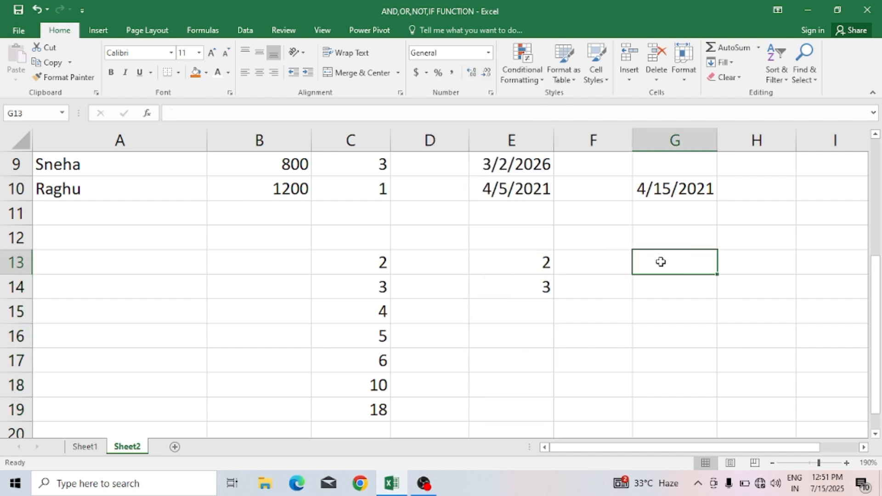
text(=po)
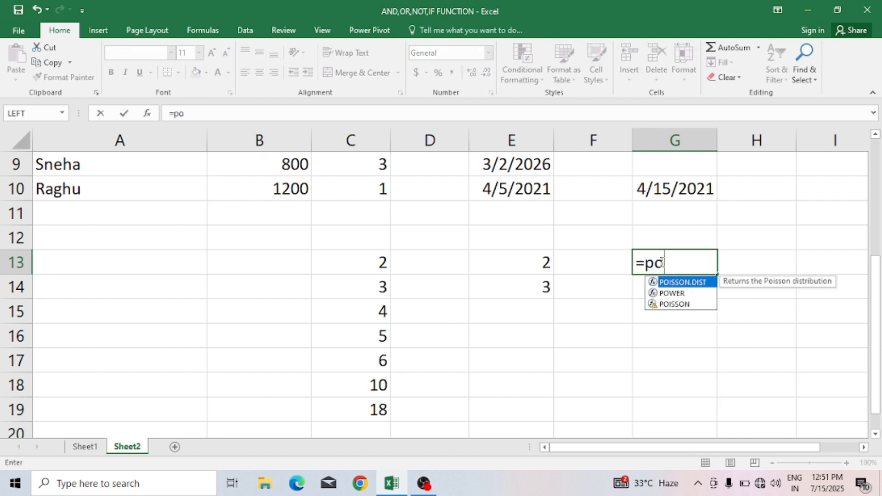
text(wer()
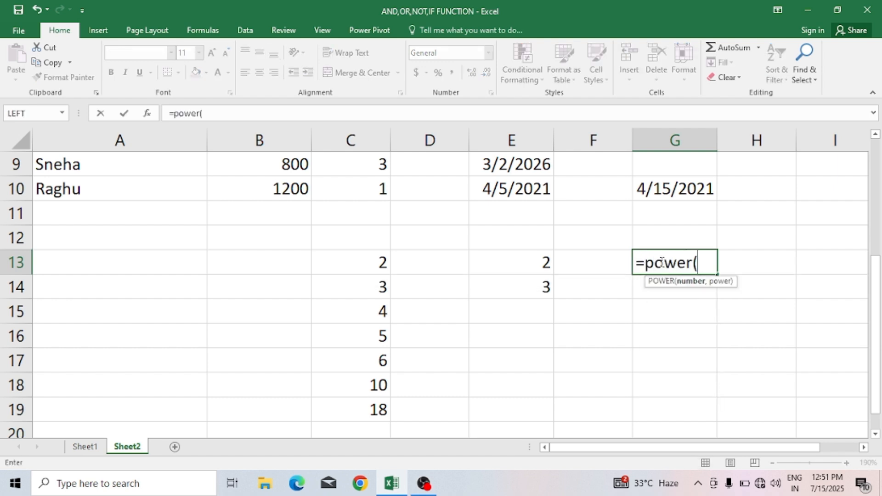
click(379, 262)
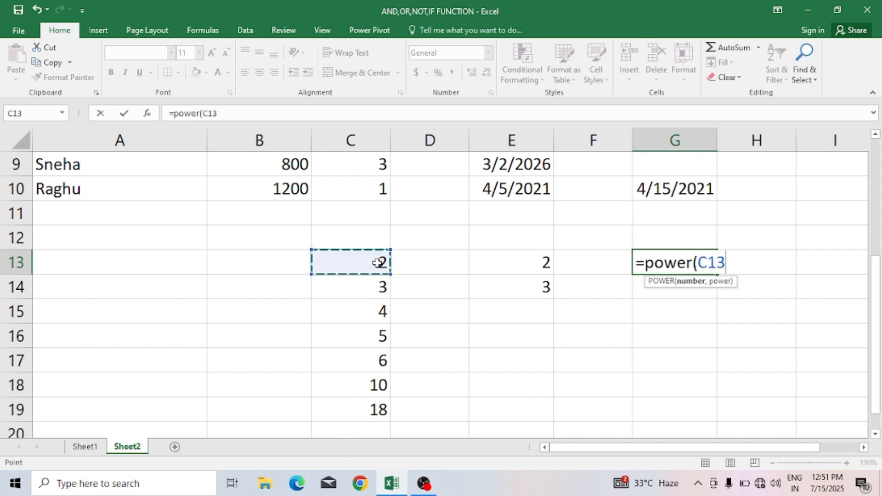
text(,)
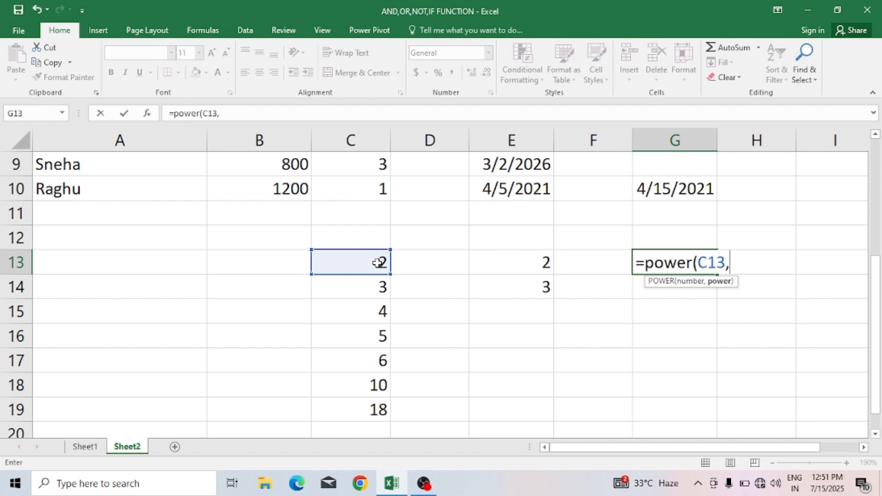
click(521, 264)
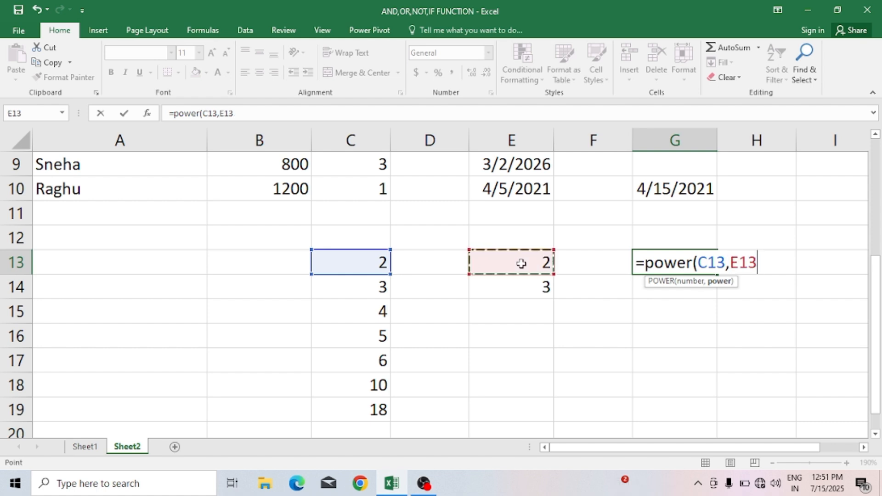
text())
key(Return)
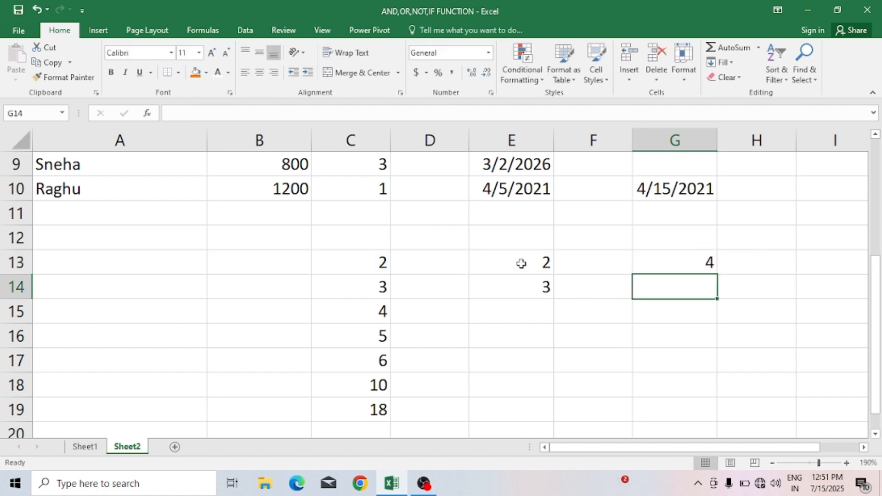
Enter =POWER(C13,E14) in cell G15 to raise the number in C13 to the exponent in E14
click(668, 318)
text(=p)
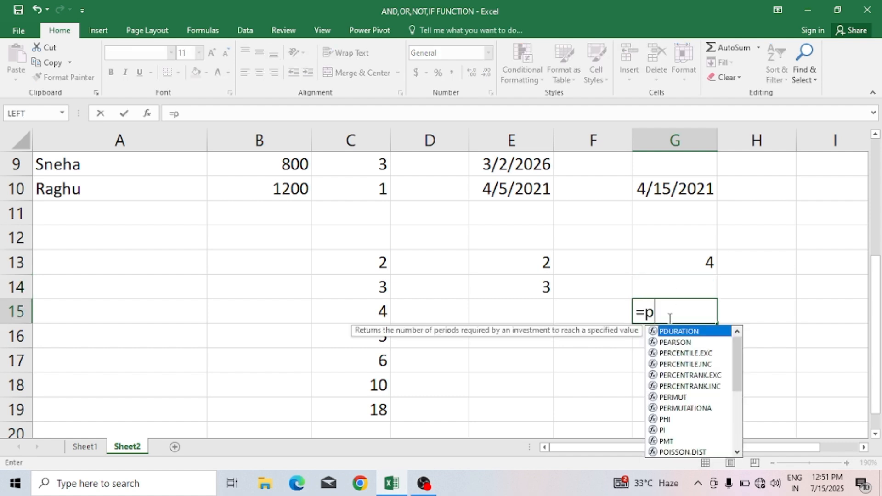
text(ower()
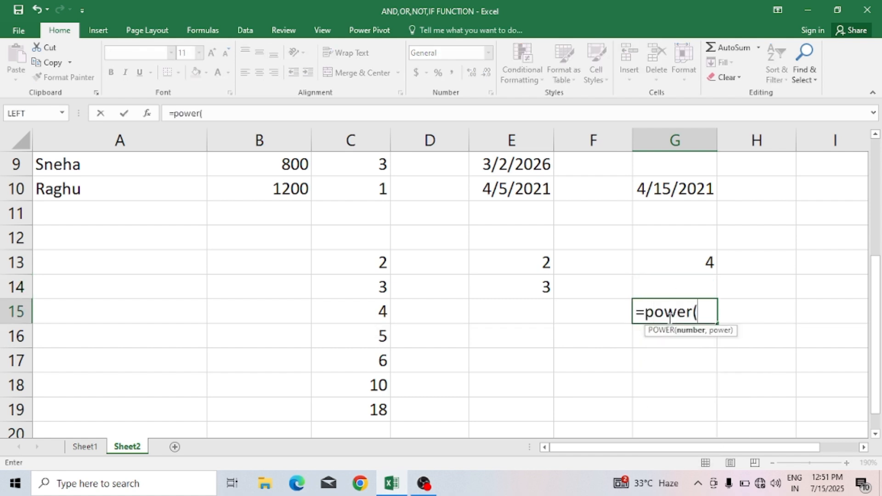
click(368, 265)
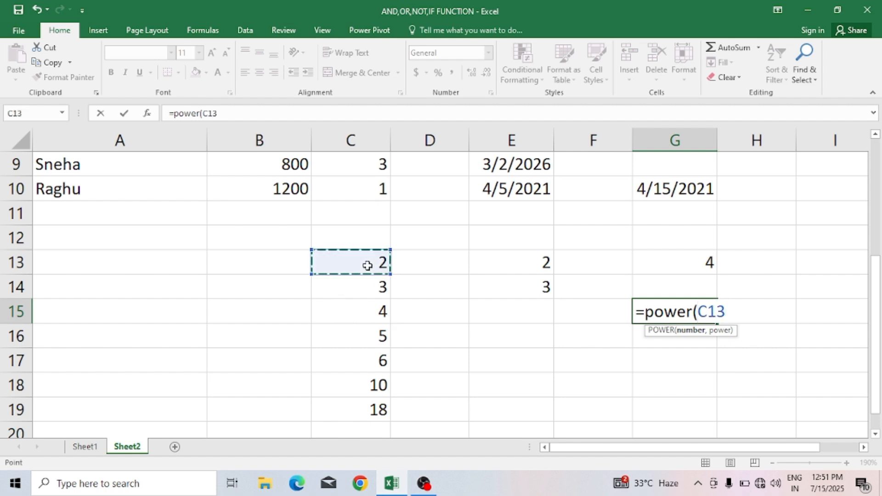
text(,)
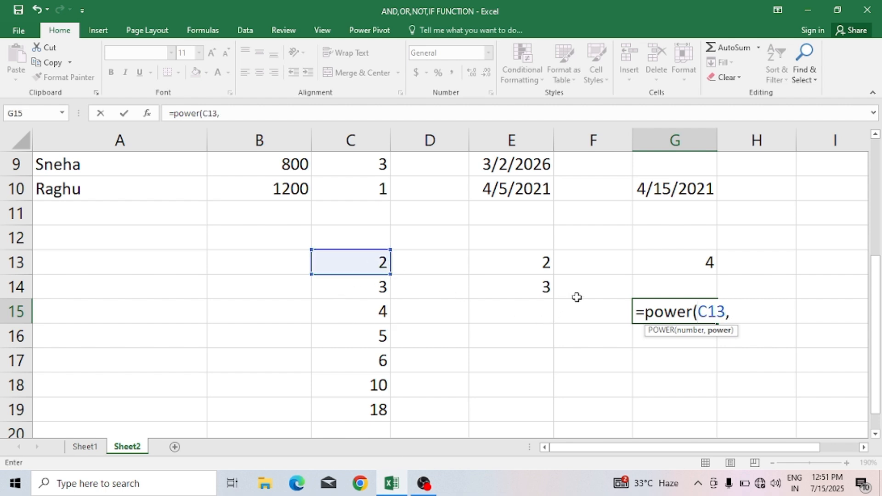
click(532, 289)
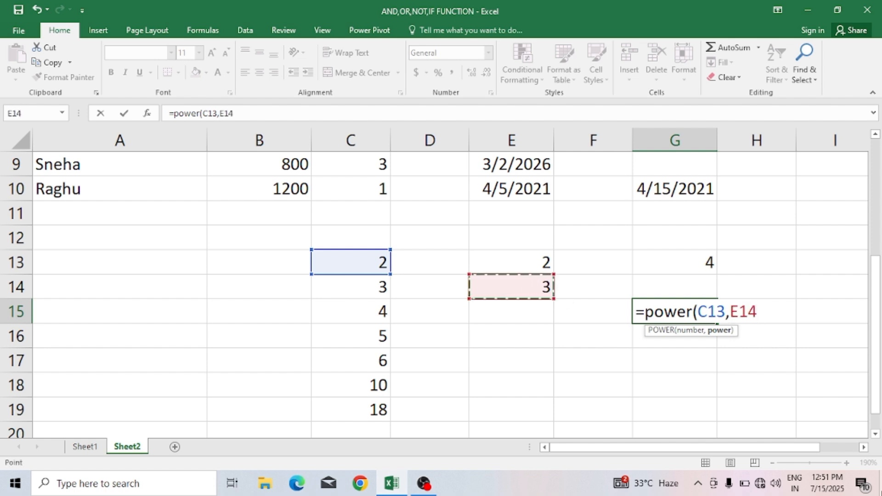
text())
key(Return)
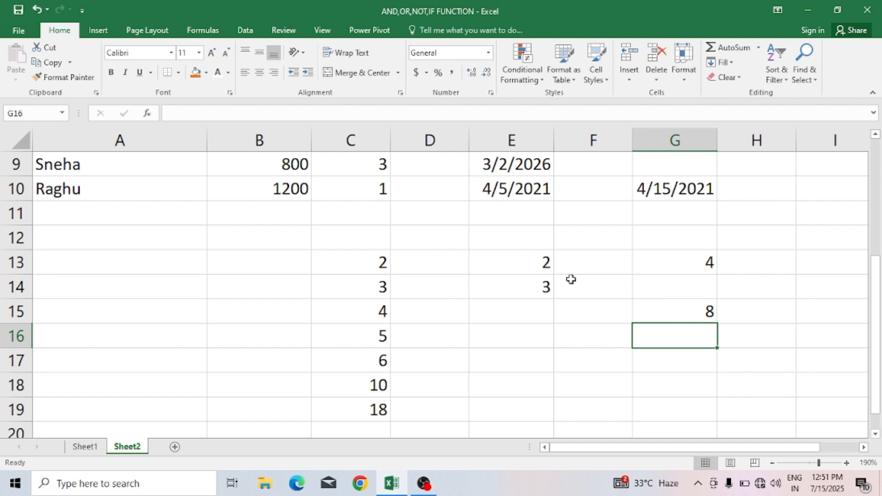
Enter =POWER(25,3) in cell E16 to raise 25 to the third power
click(495, 353)
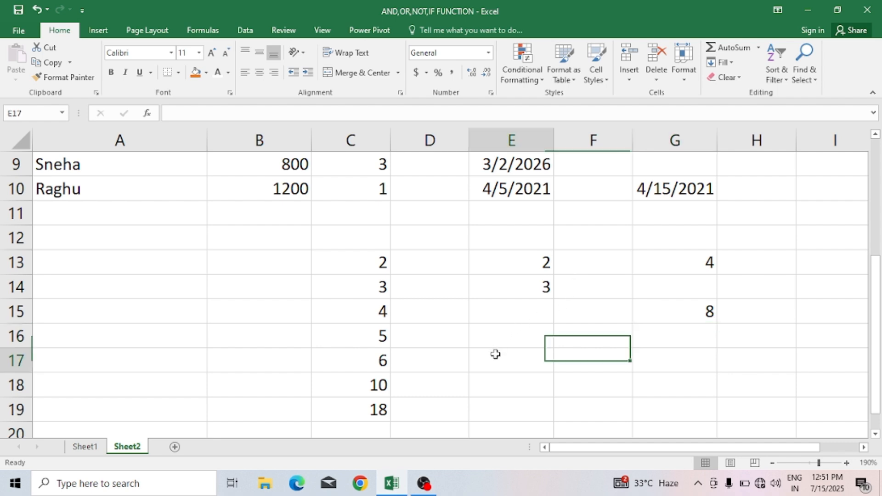
click(528, 334)
text(=)
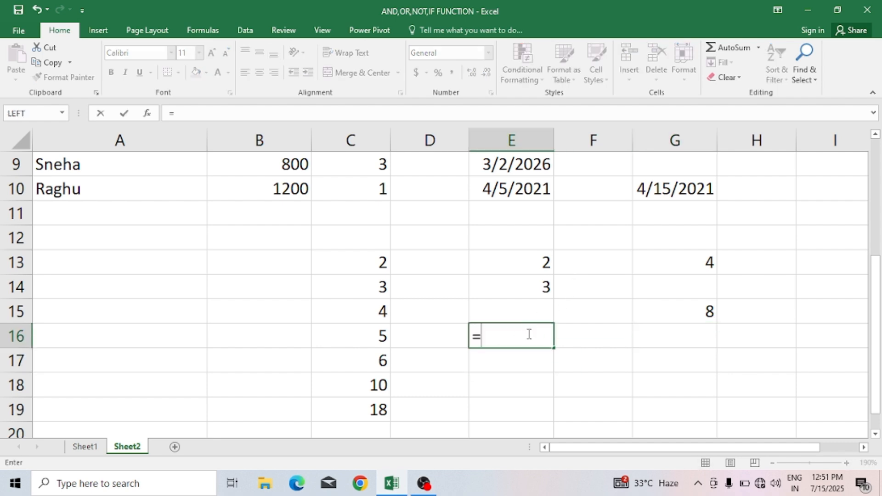
text(power)
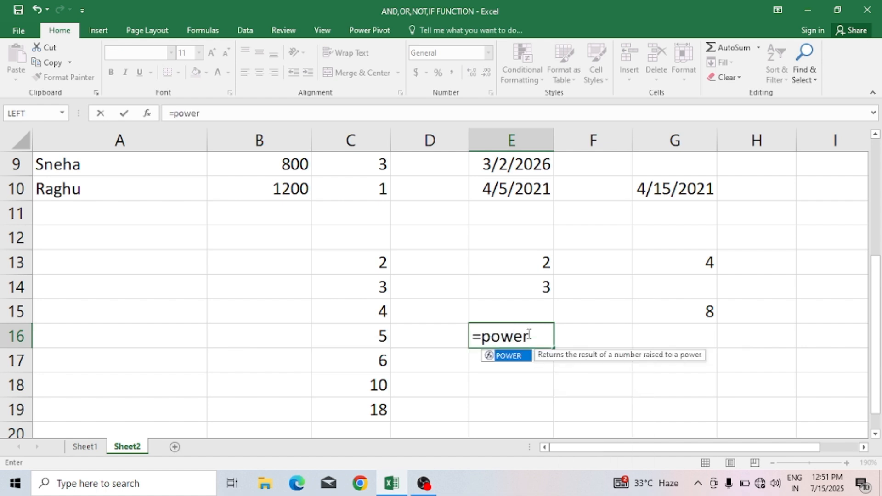
text((25)
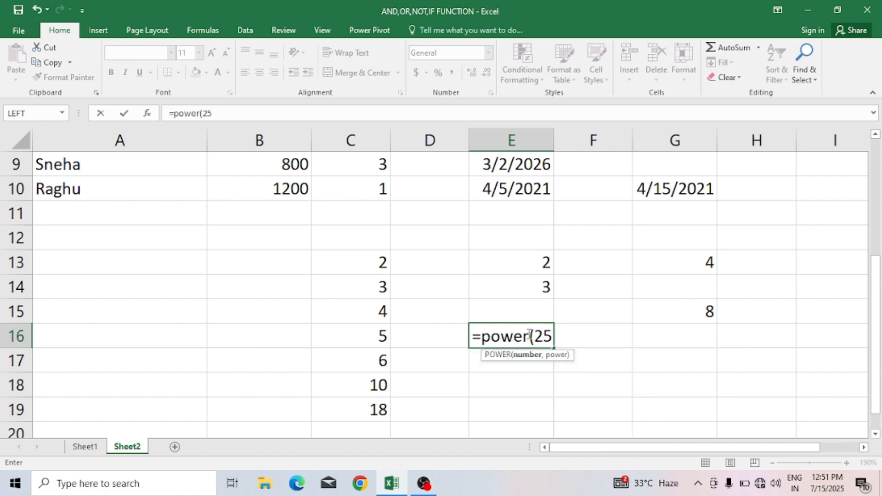
text(,3)
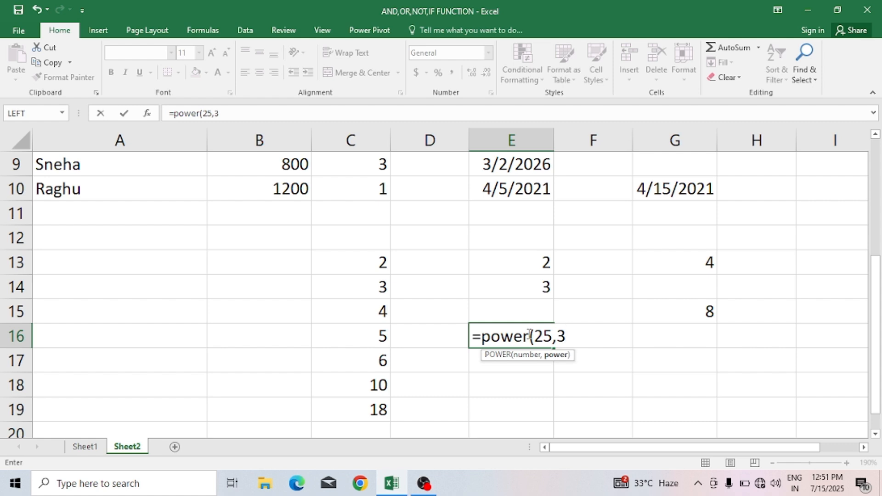
text())
key(Return)
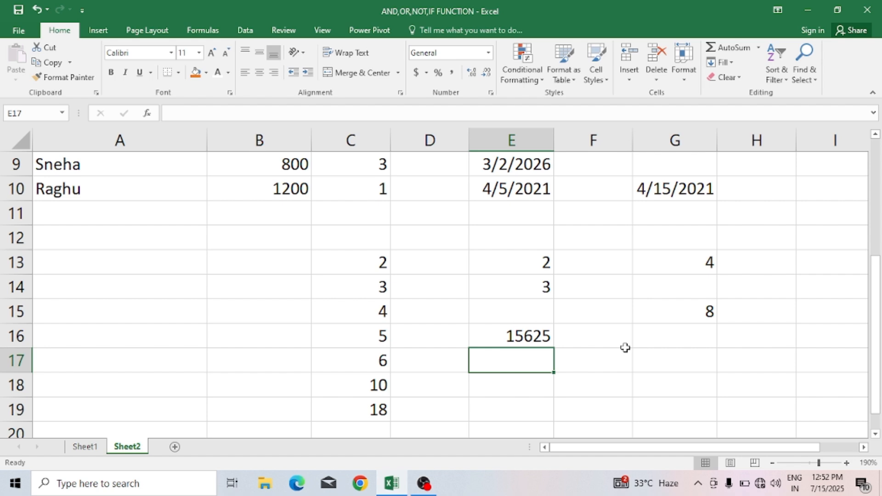
Enter =SQRT(G13) in cell B13 to calculate the square root of the number in G13
click(264, 308)
click(168, 318)
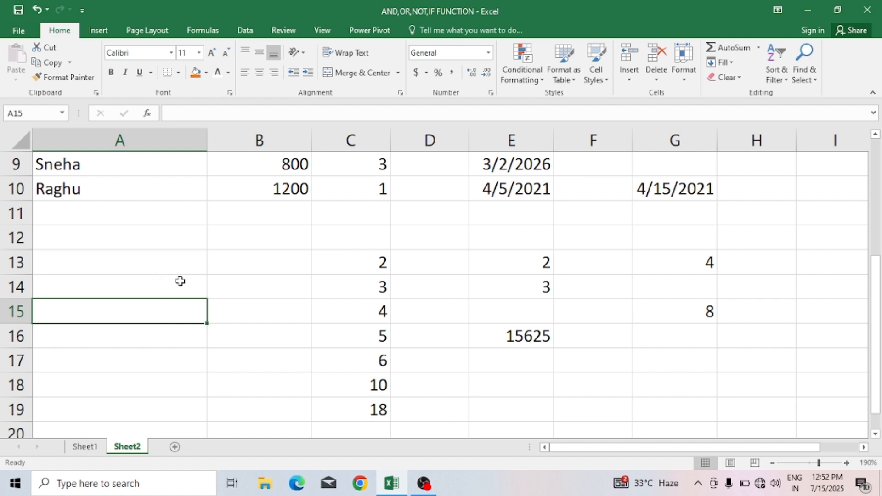
click(231, 271)
text(=)
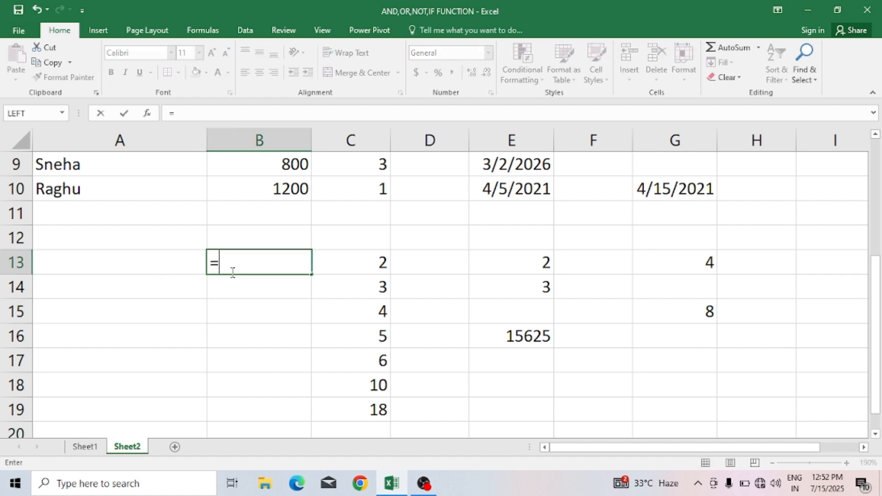
text(sqrt()
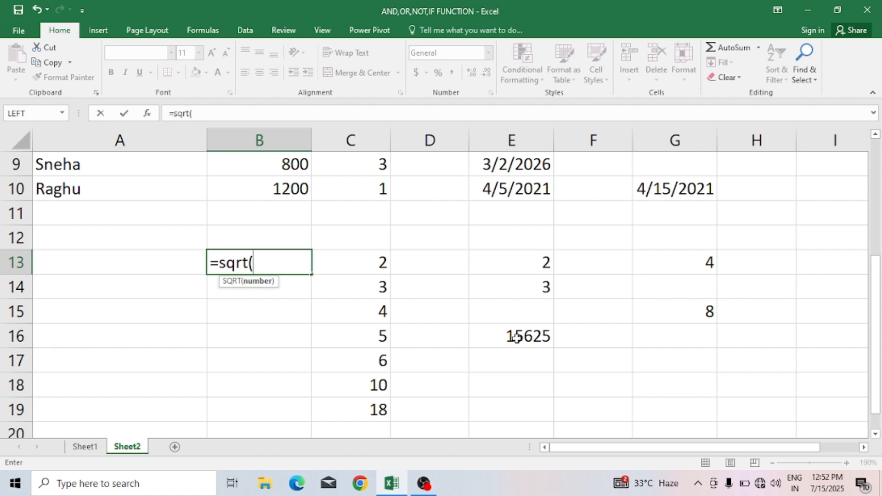
click(705, 260)
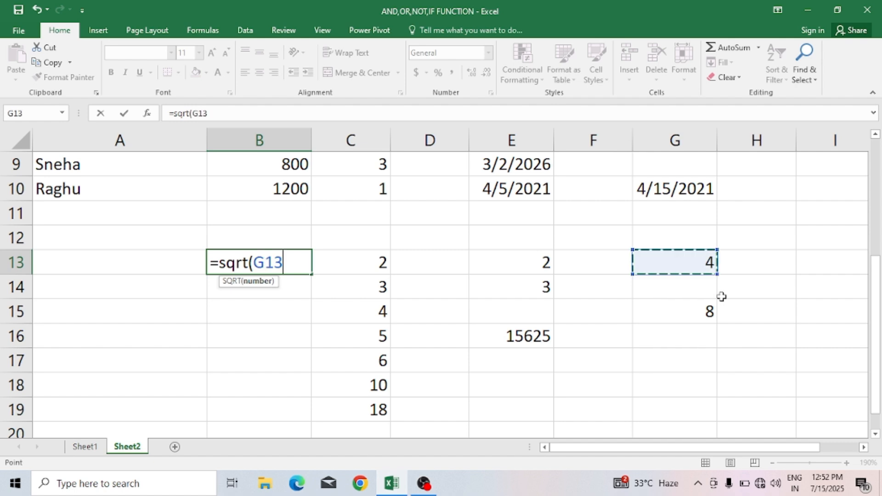
text())
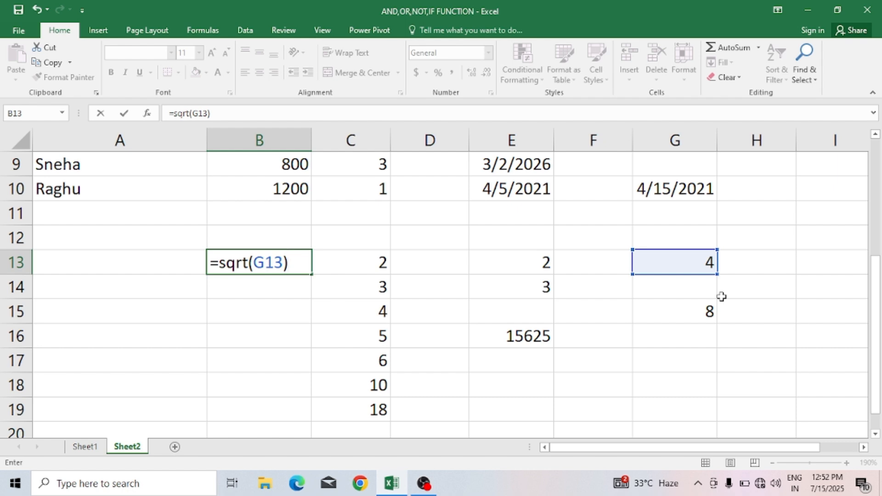
key(Return)
Enter =SQRT(25) in cell B15 to calculate the square root of 25
click(284, 313)
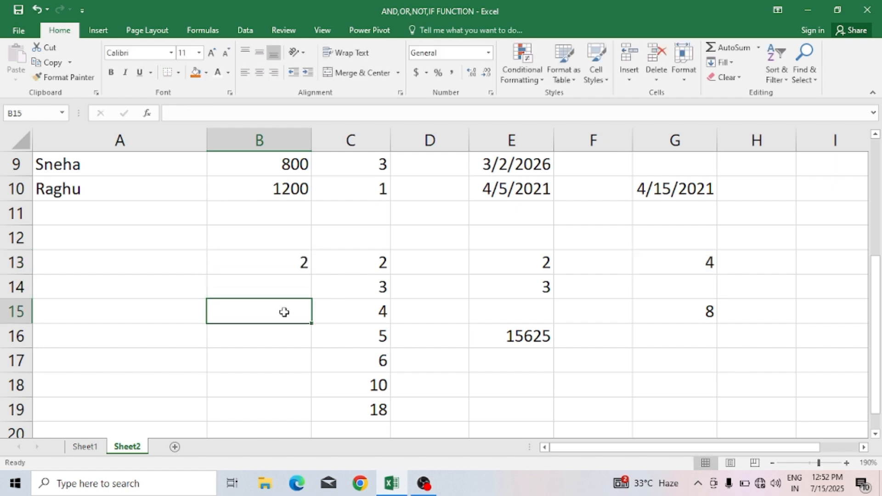
text(=s)
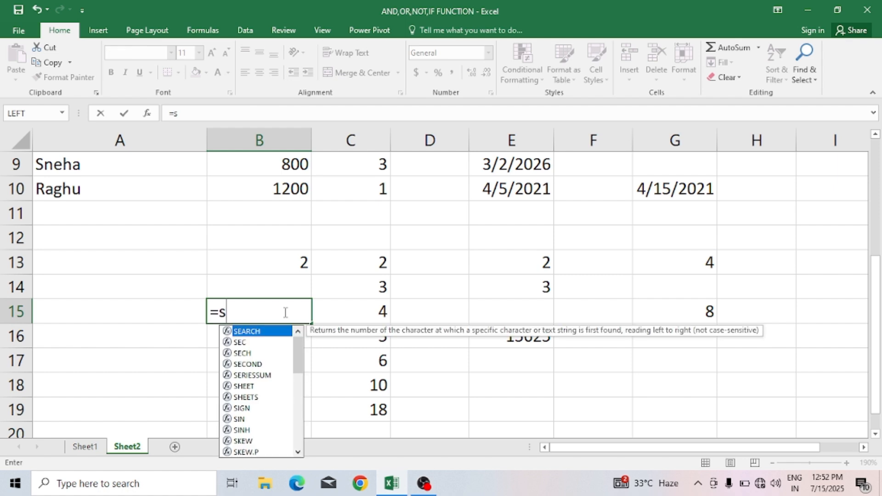
text(qrt()
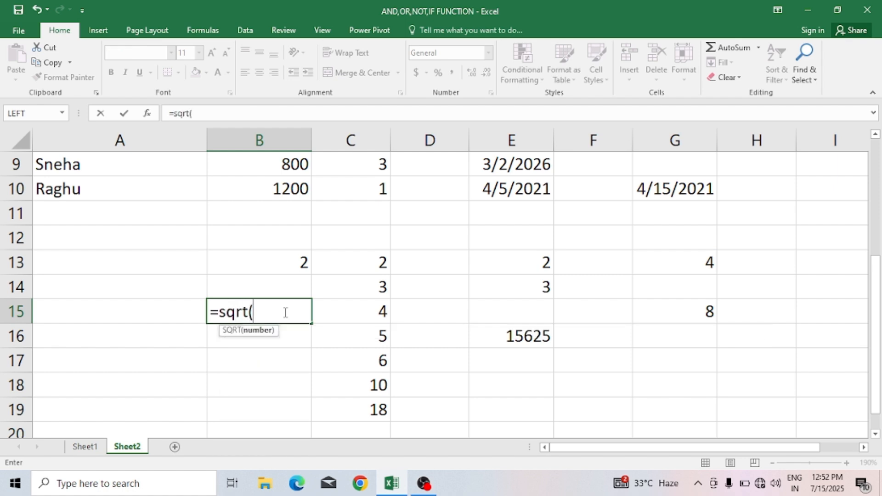
text(25))
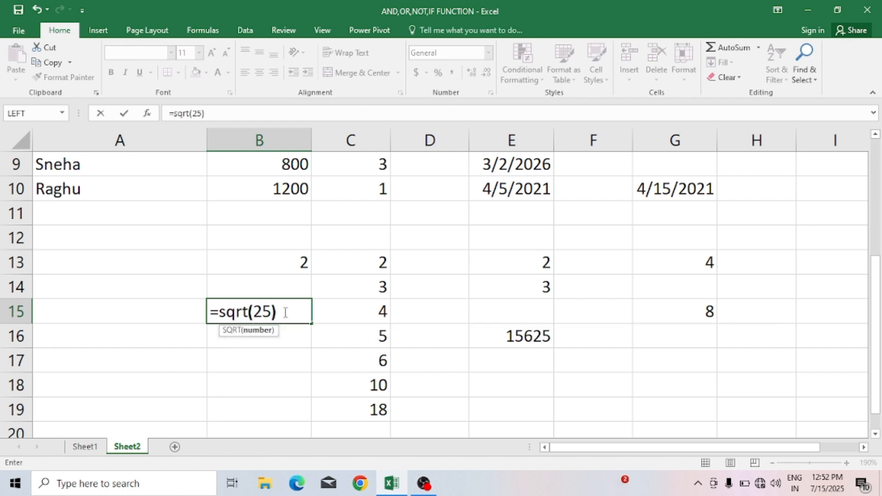
key(Return)
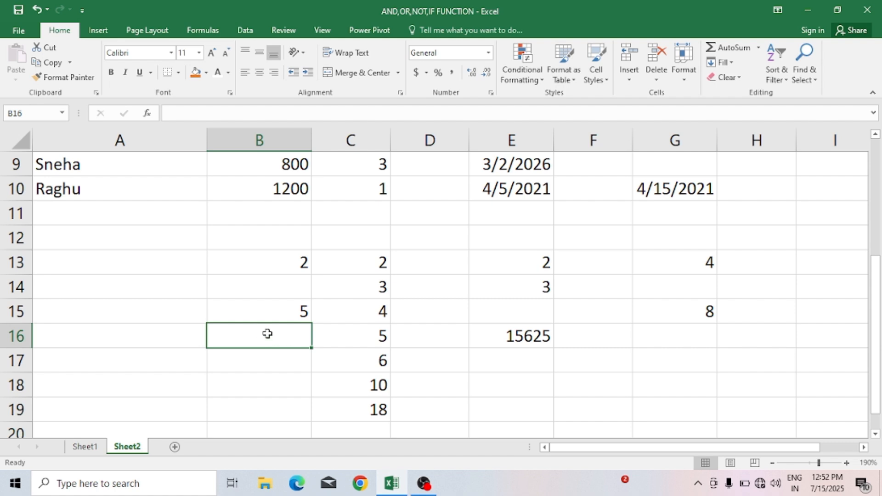
Enter the numbers 1 to 6 in cells E21 to E26, one per row
scroll(700, 372, down, 3)
click(516, 239)
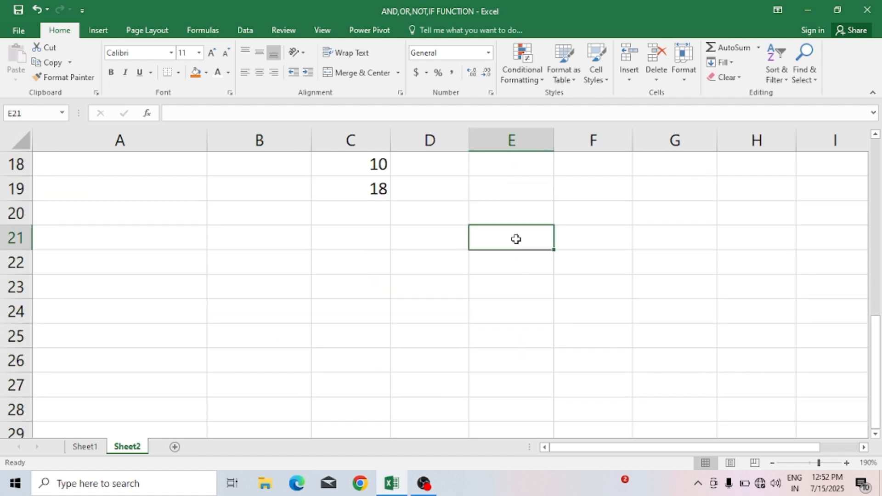
text(1)
key(Return)
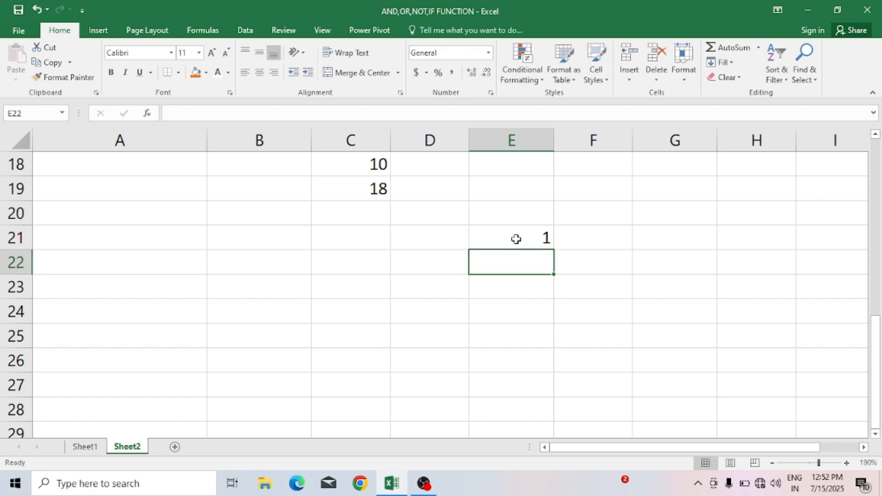
text(2)
key(Return)
text(3)
key(Return)
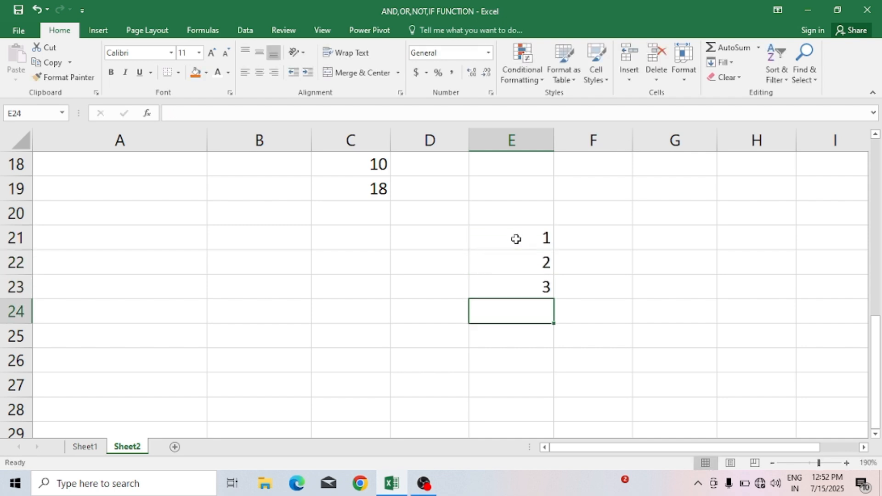
text(4)
key(Return)
text(5)
key(Return)
text(6)
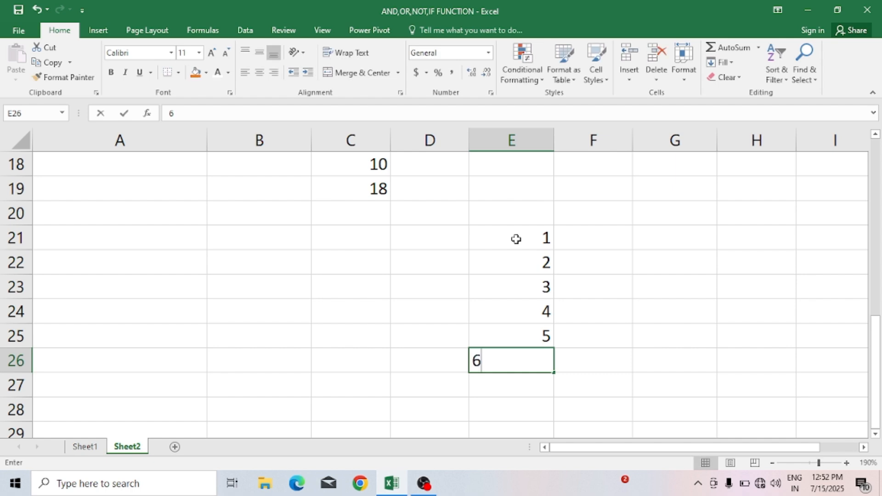
Enter =FACT(E21) in cell F21 to calculate the factorial of the number in E21
click(624, 235)
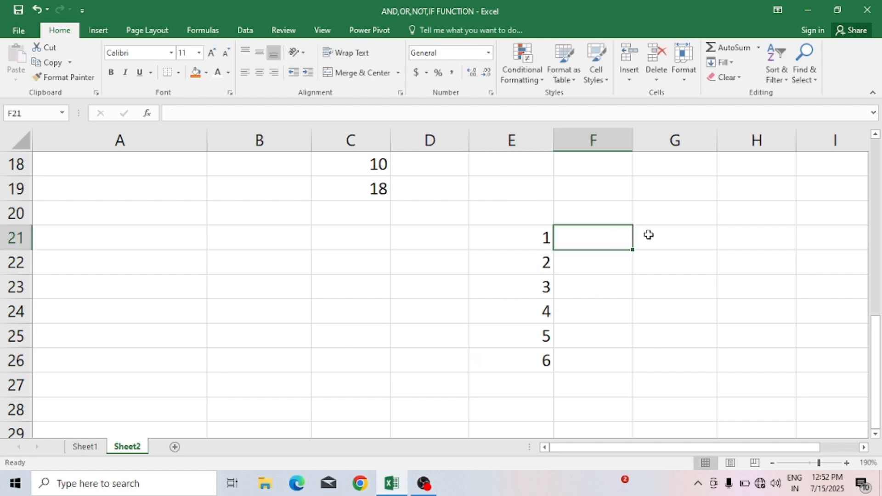
text(=fac)
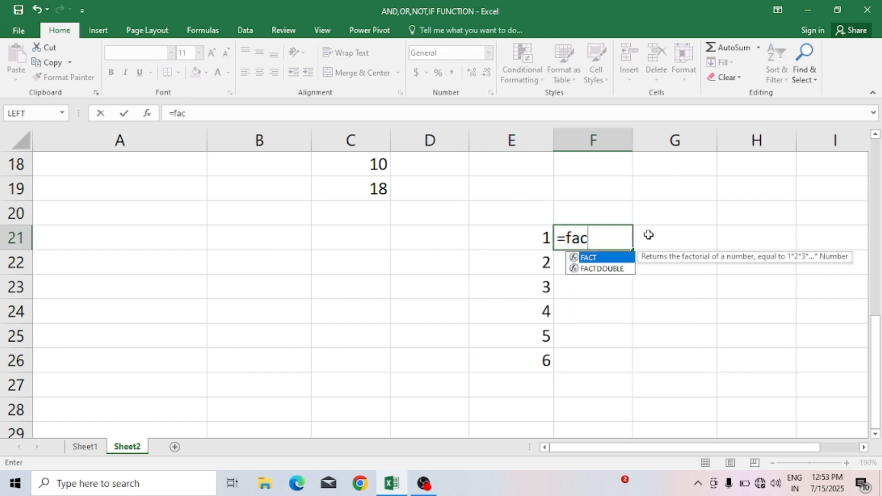
text(t()
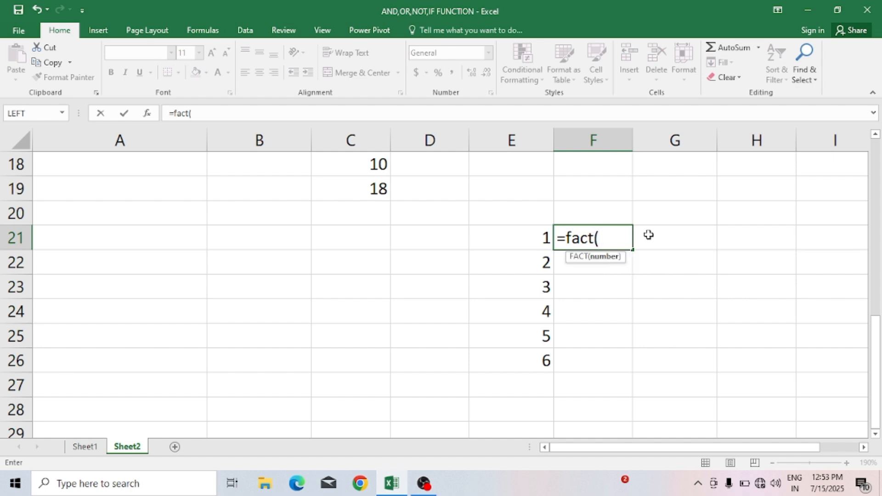
click(514, 244)
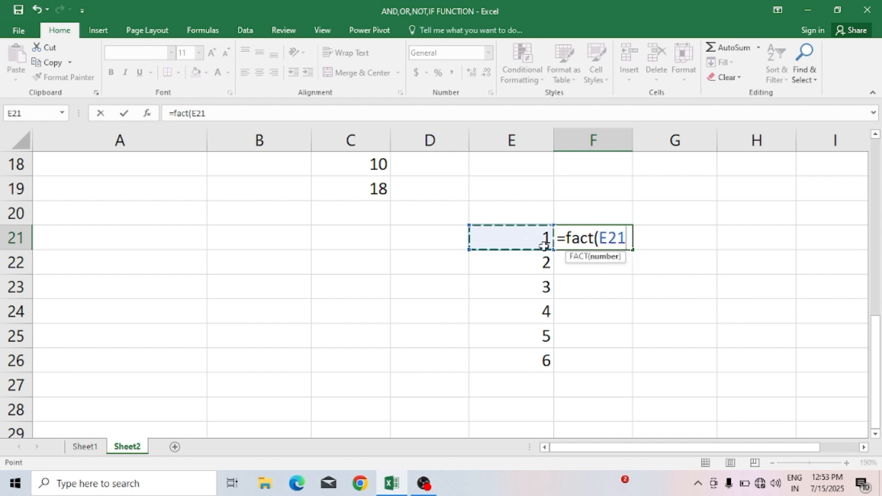
text())
key(Return)
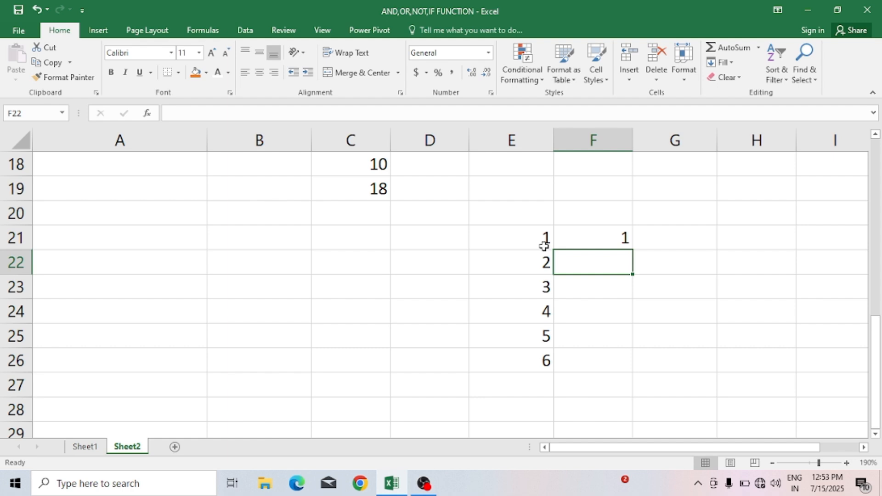
Fill the factorial formula from F21 down to F26
click(585, 237)
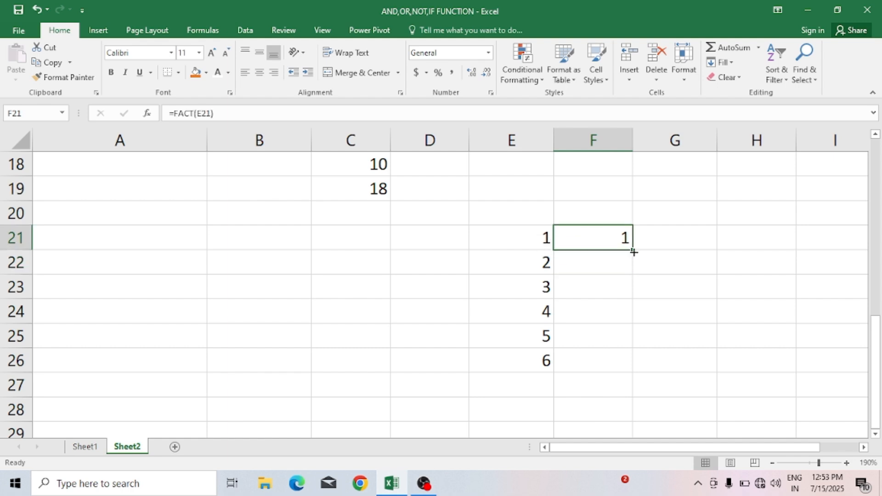
drag(633, 251, 627, 368)
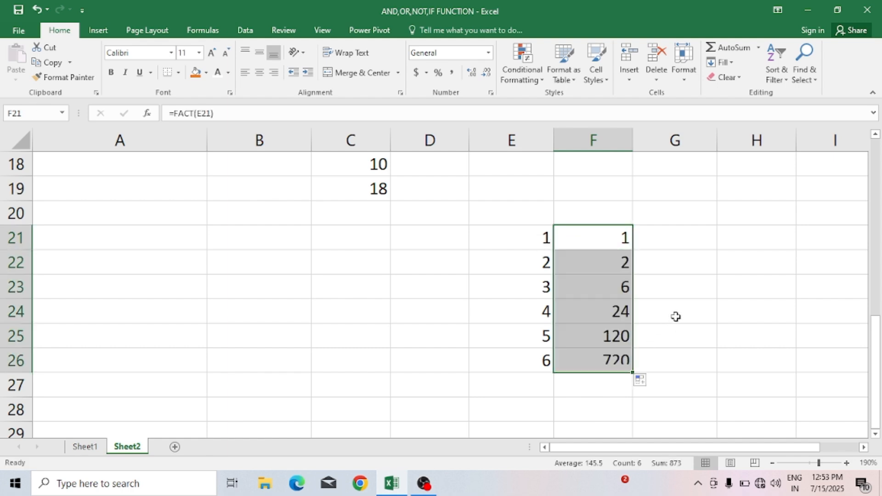
click(614, 264)
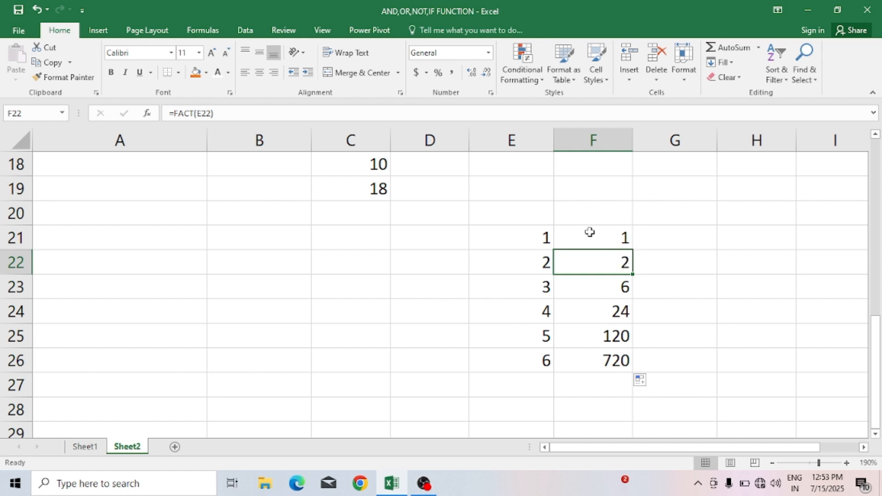
Enter =1*2*3*4*5 in cell C23 to calculate the factorial of 5 by plain multiplication
click(350, 287)
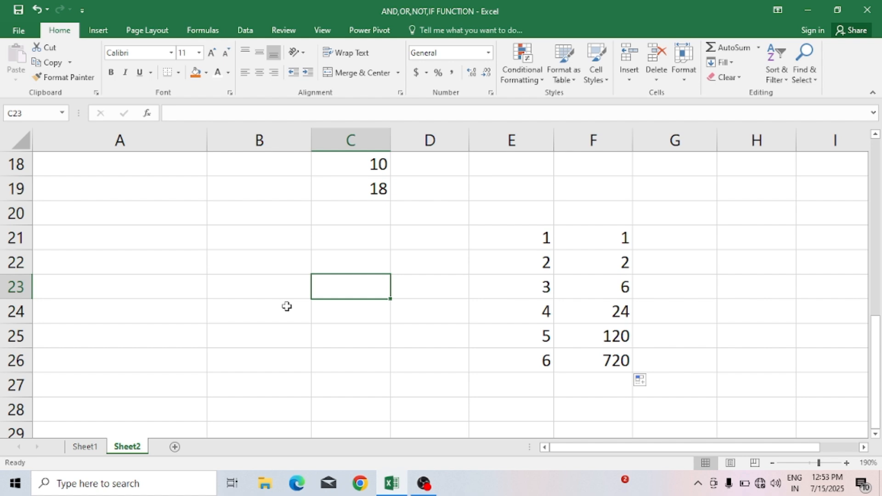
text(1)
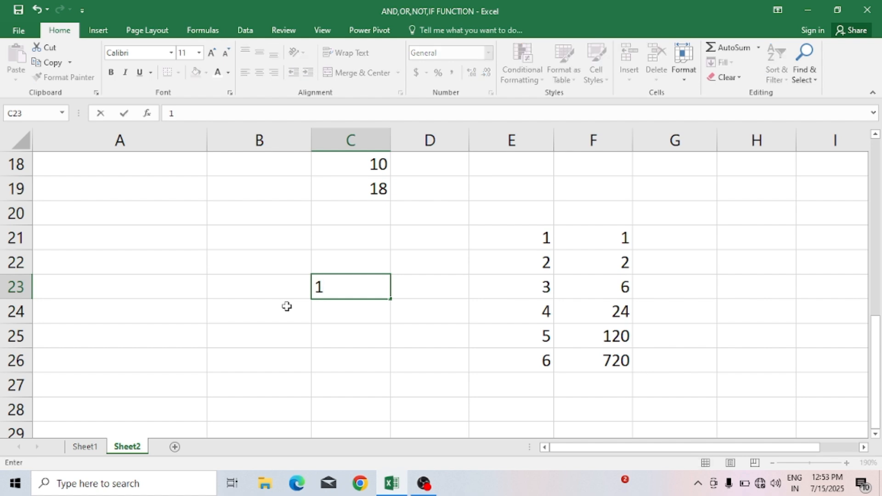
key(BackSpace)
text(=)
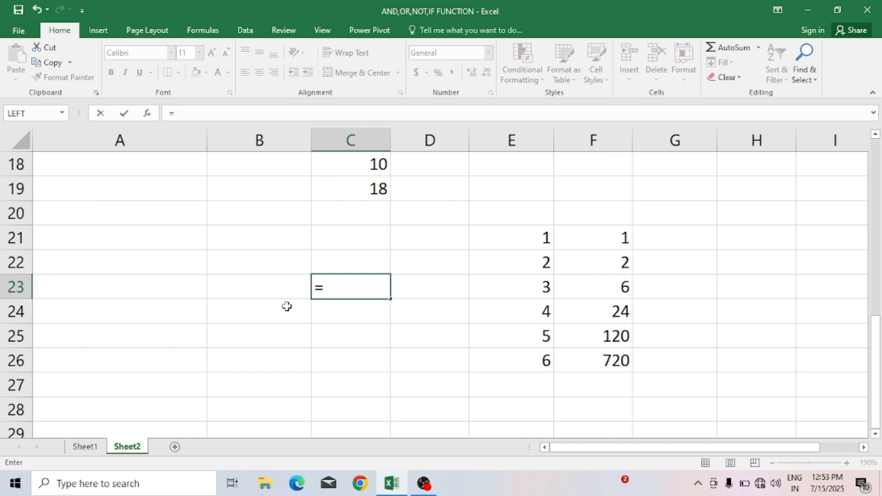
text(1*2*)
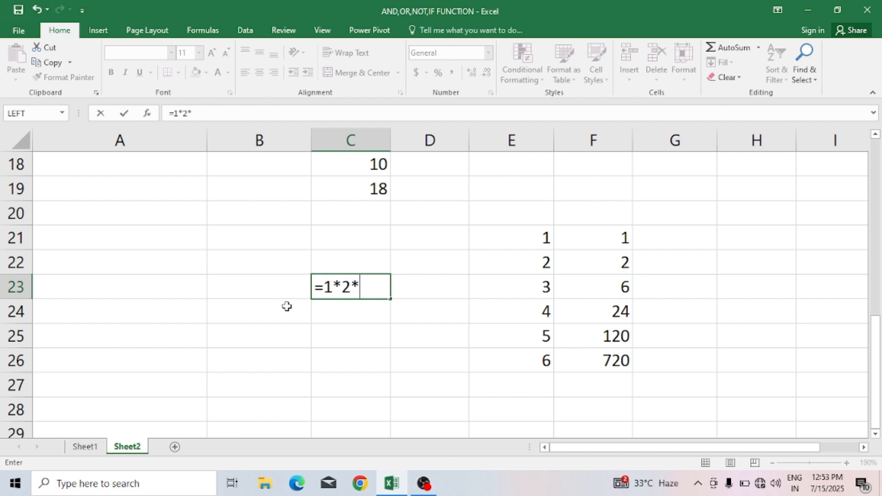
text(3*4*)
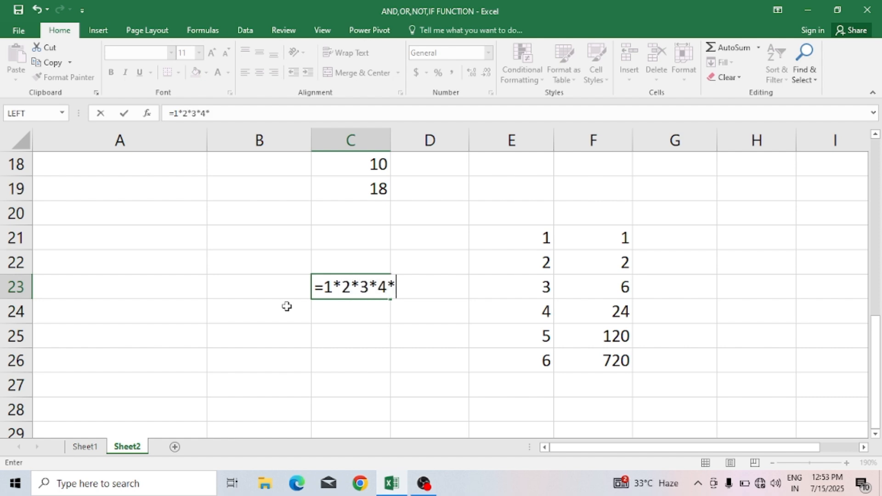
text(5)
key(Return)
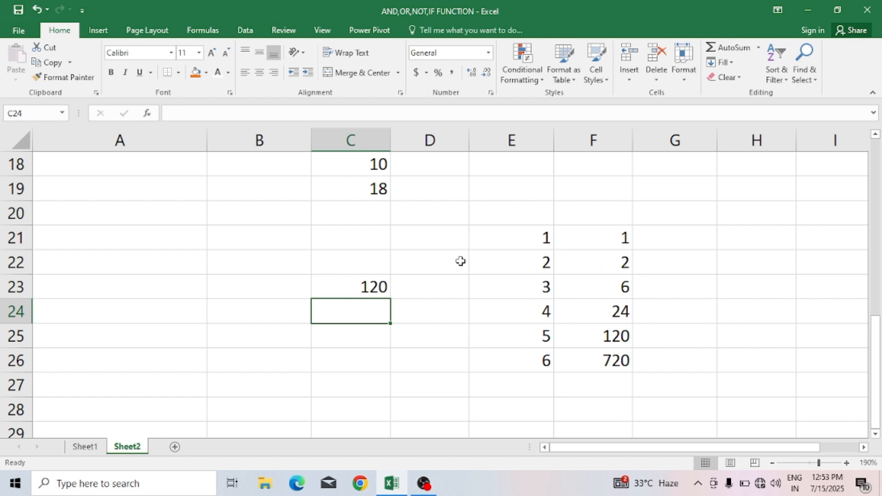
Enter 1*1*2 in cell D22 without an equals sign
click(433, 268)
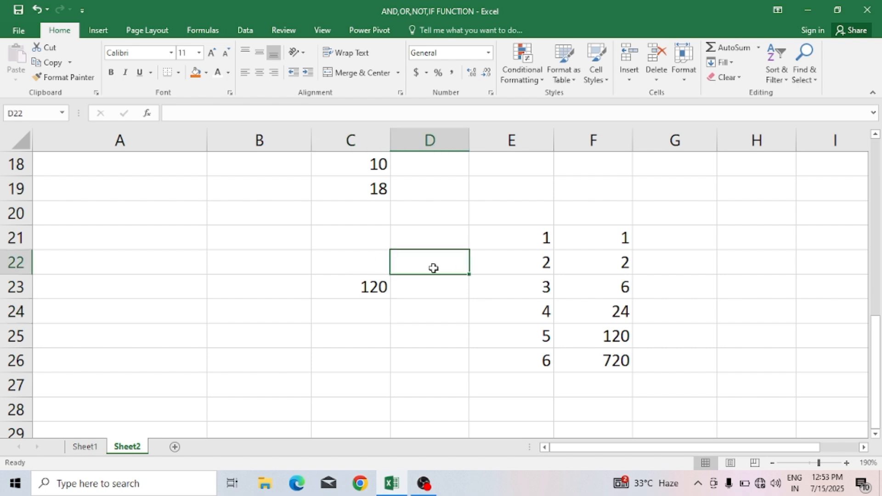
text(1*)
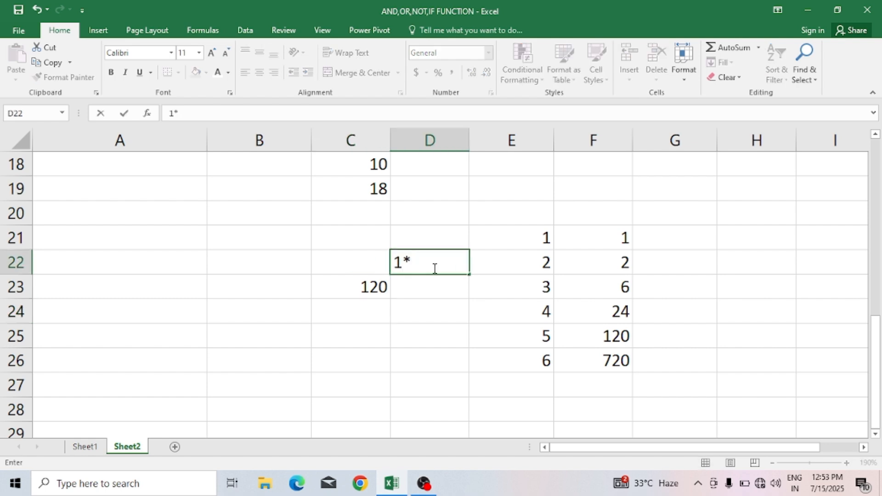
text(1*2)
key(Return)
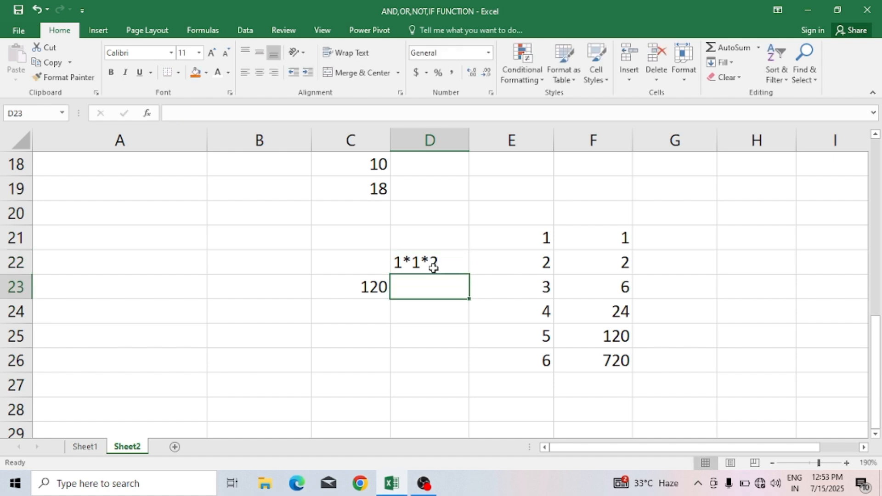
Turn the entry in cell D22 into the formula =1*1*2
click(433, 268)
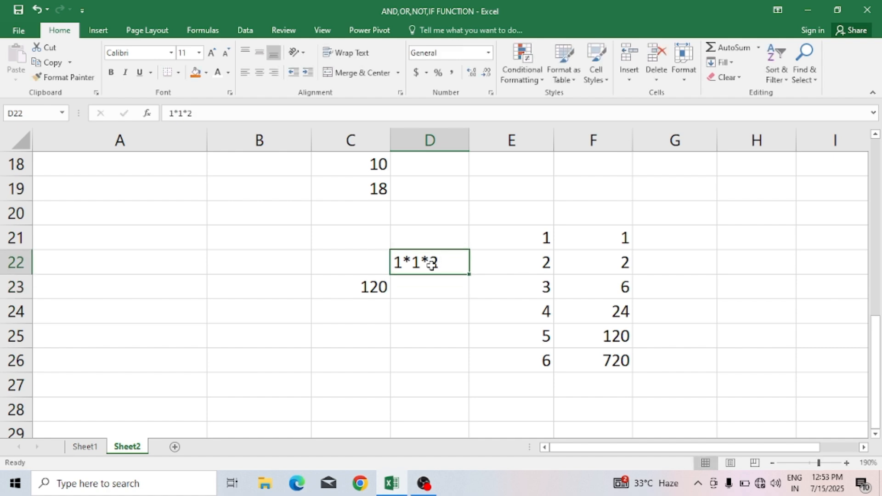
double_click(433, 268)
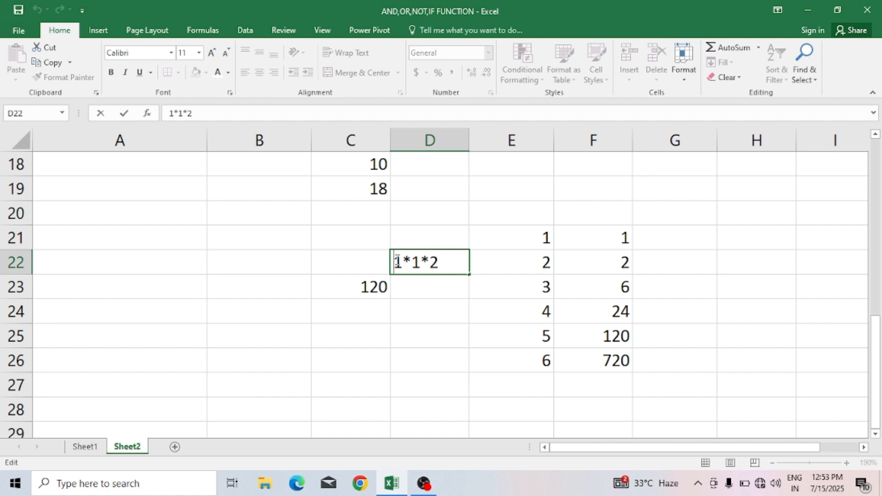
text(=)
key(Return)
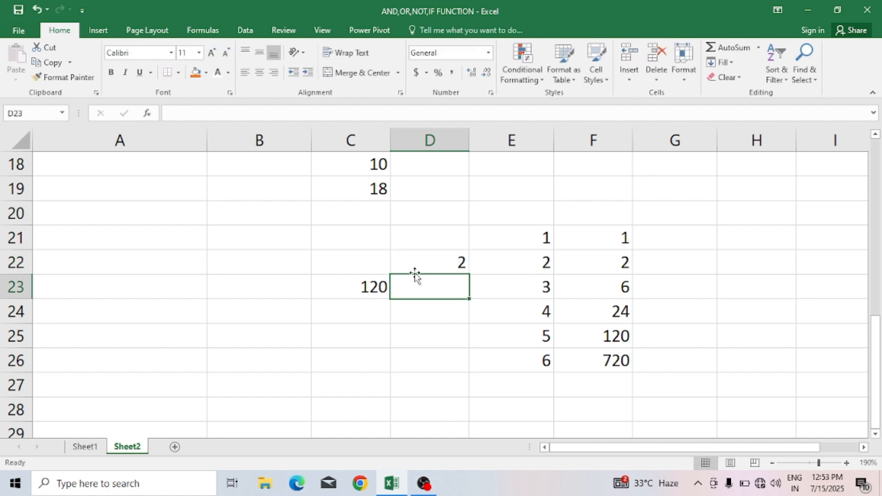
click(437, 317)
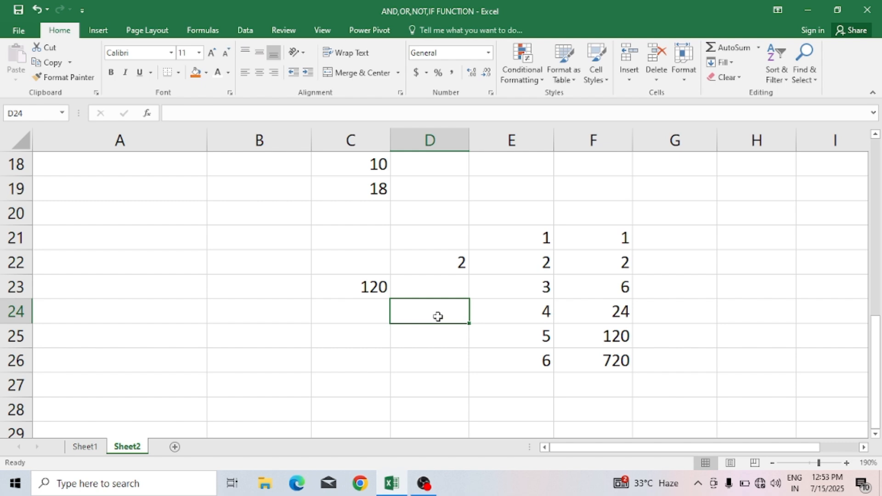
Enter =1*2*3 in cell D24 to calculate the factorial of 3 by plain multiplication
text(1)
key(BackSpace)
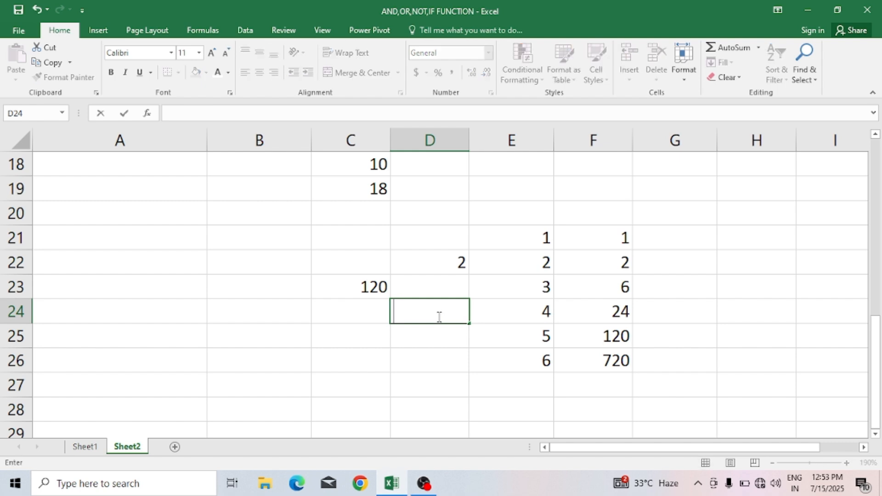
text(=1*)
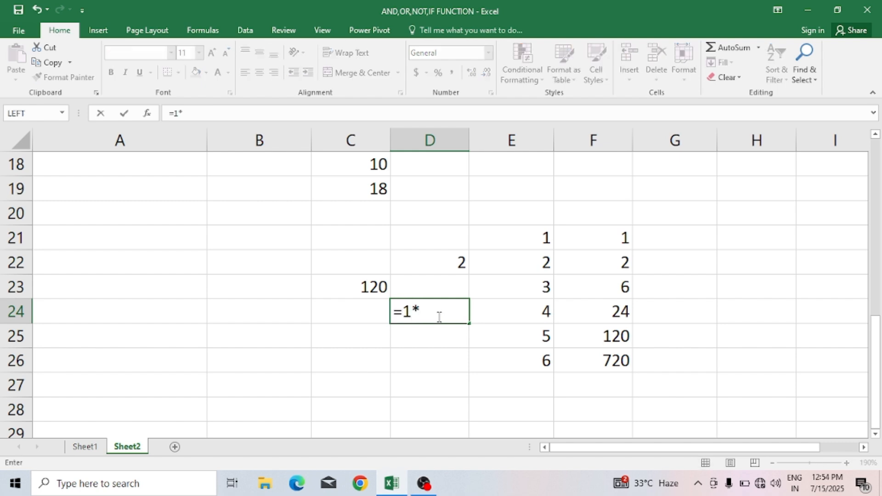
text(2*3)
key(Return)
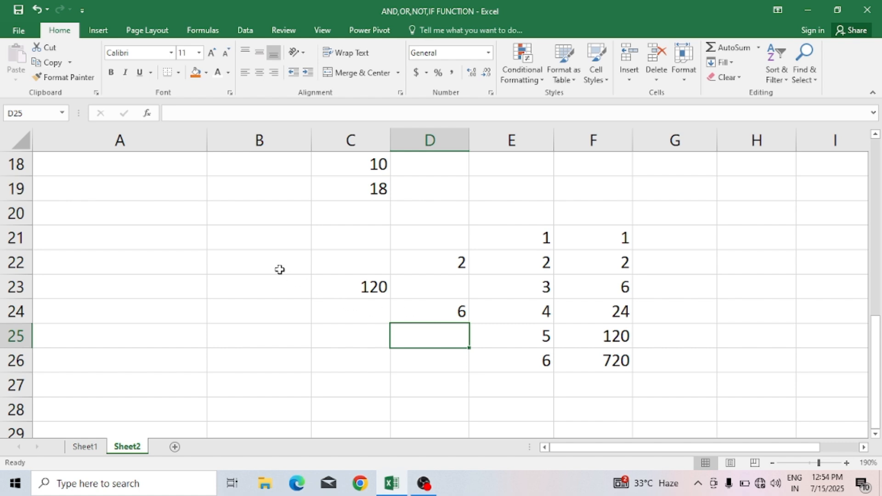
Enter =LCM(10,20,30) in cell B26 to calculate the least common multiple of the three numbers
click(268, 257)
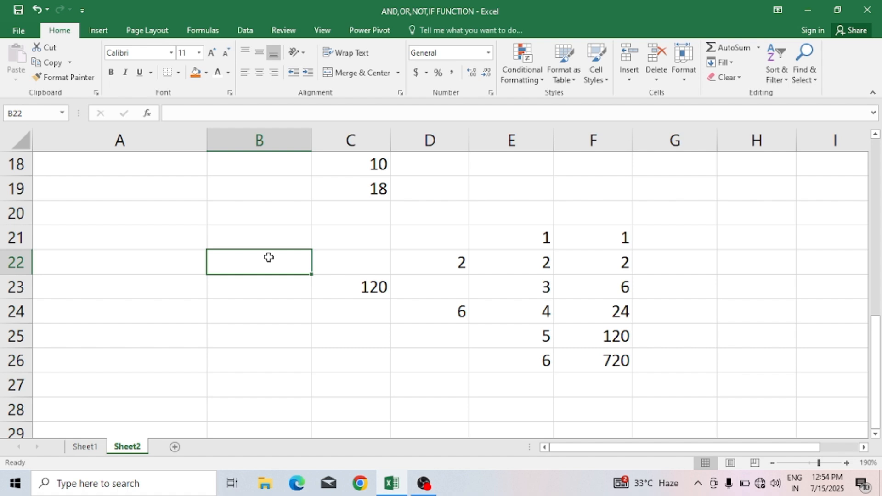
click(184, 285)
click(259, 327)
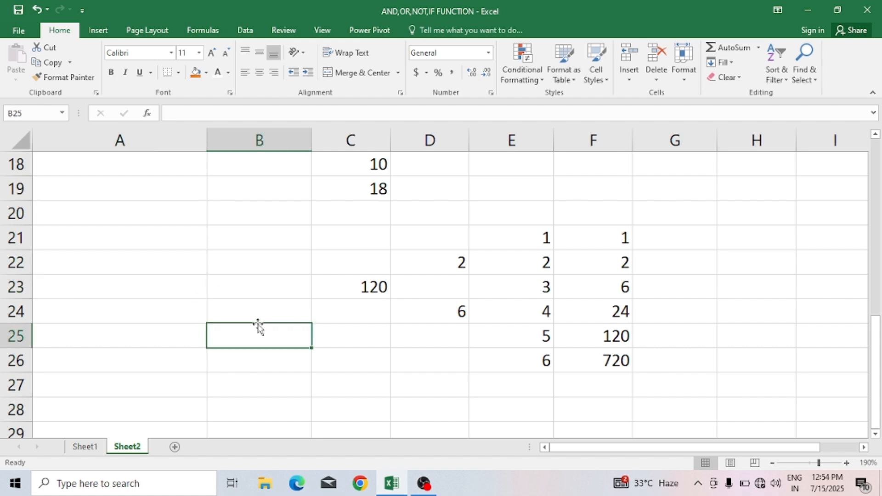
scroll(258, 326, down, 1)
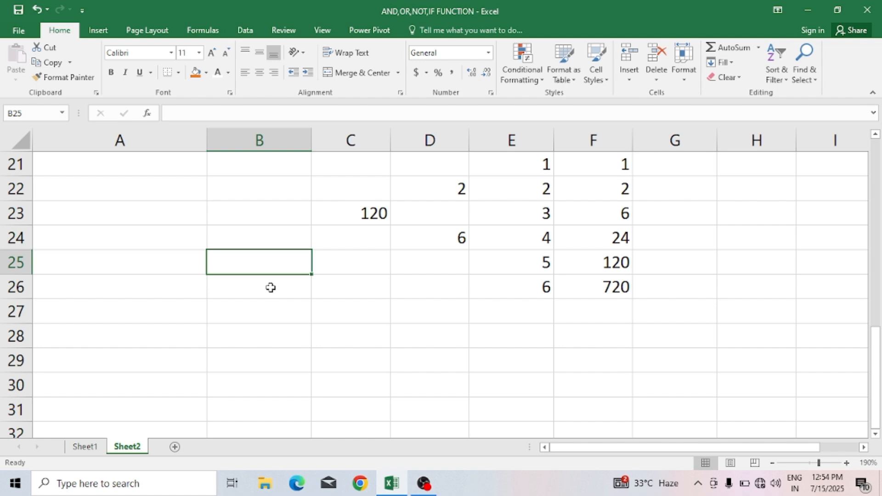
click(271, 288)
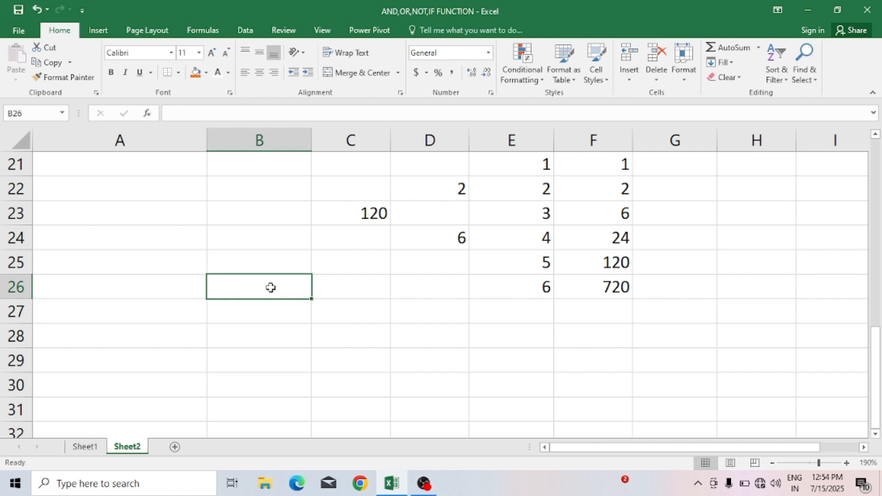
text(=lc)
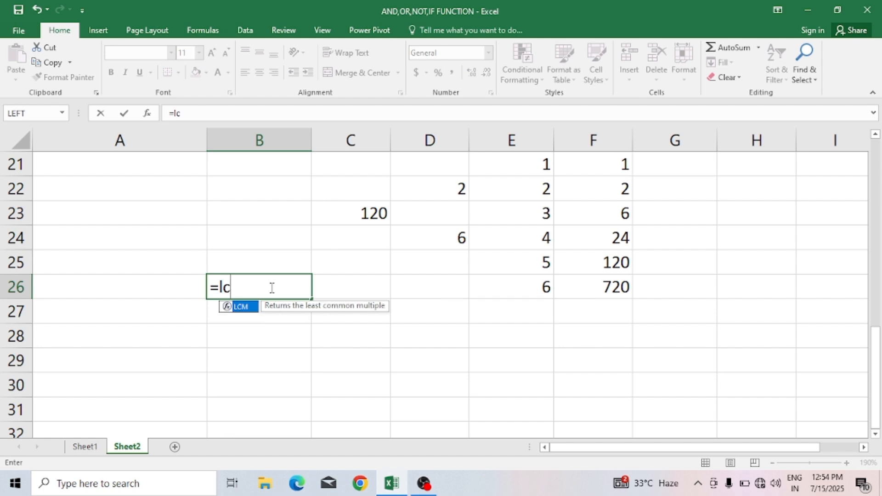
text(m(10)
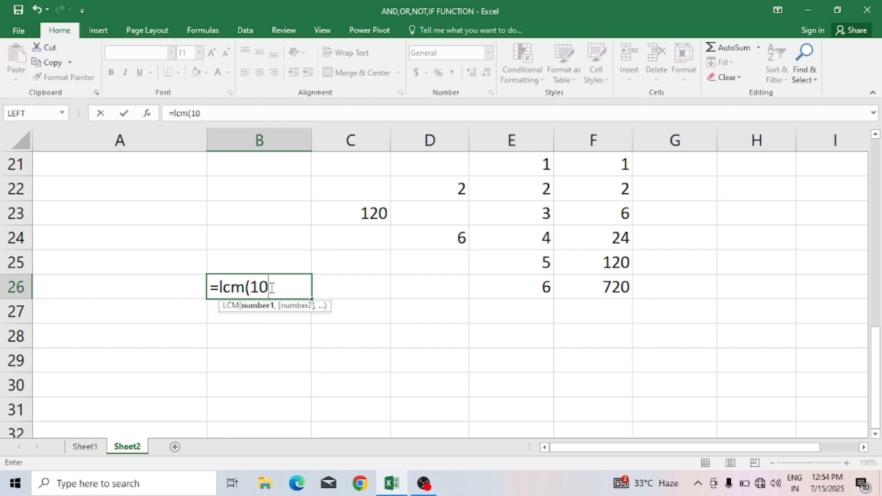
text(,20,30)
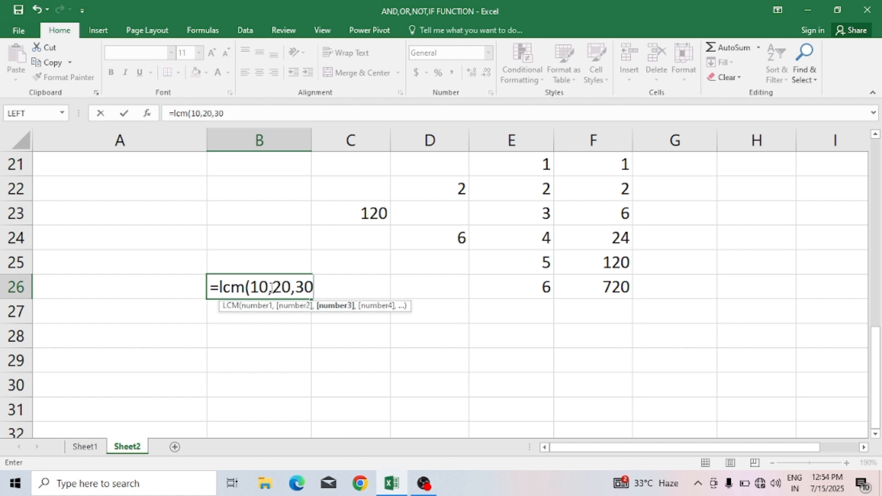
text())
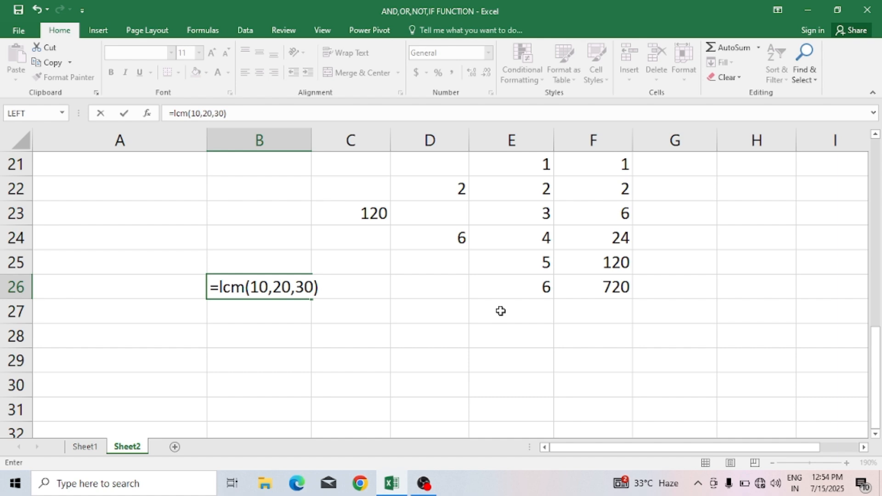
key(Return)
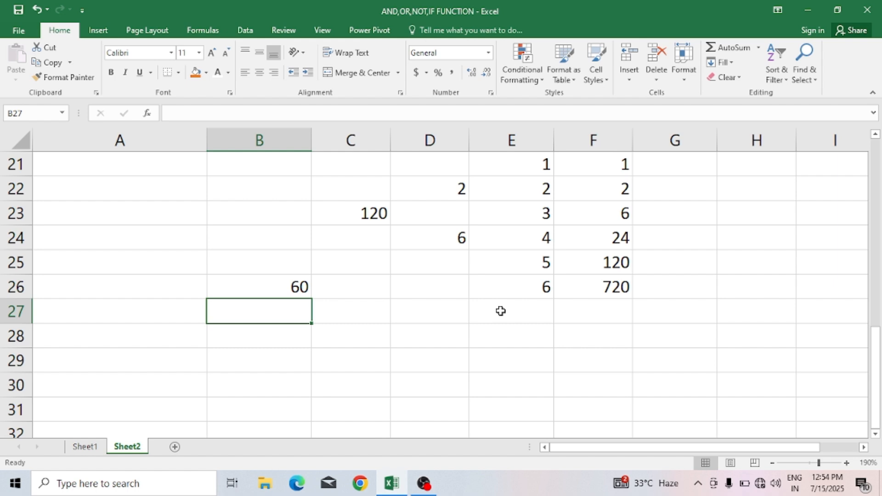
Calculate the least common multiple of cells D22, D24 and E24 in cell B28 with =LCM(D22,D24,E24)
click(344, 331)
click(295, 334)
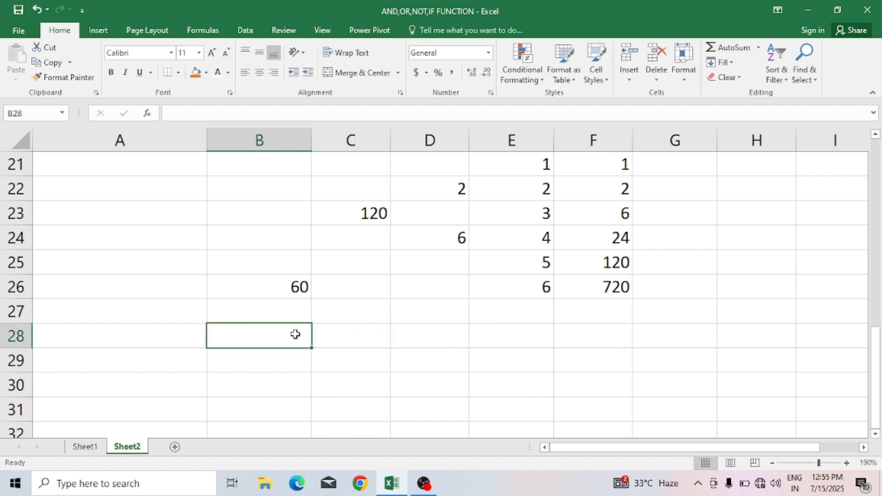
text(=l)
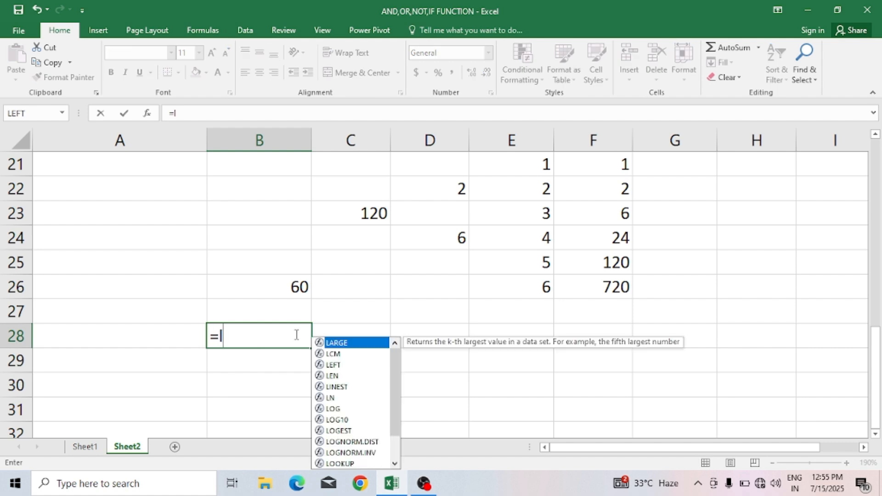
text(cm()
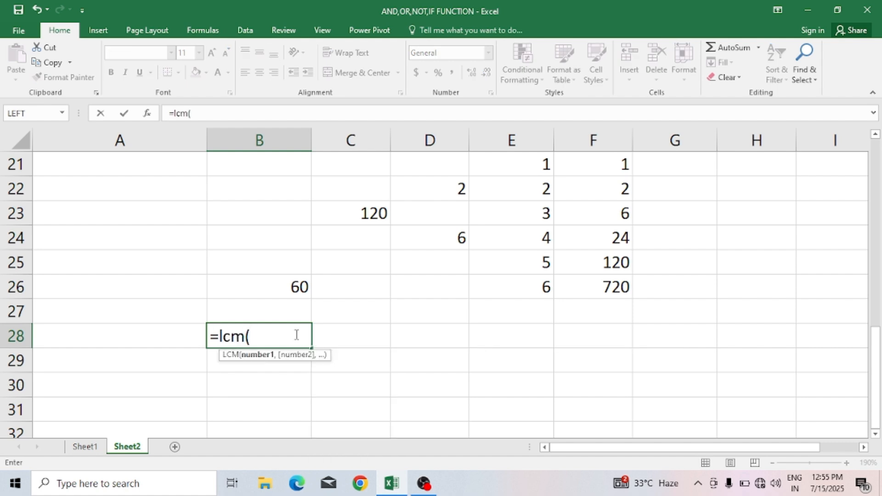
click(458, 194)
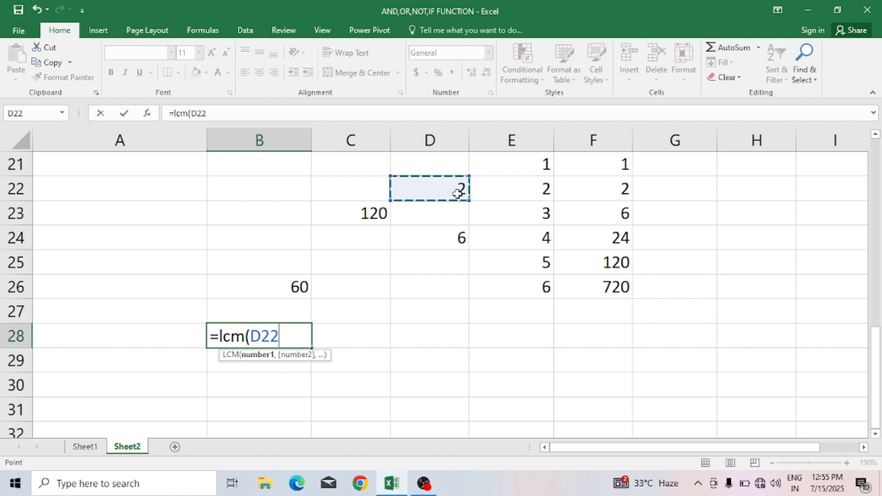
text(,)
click(459, 239)
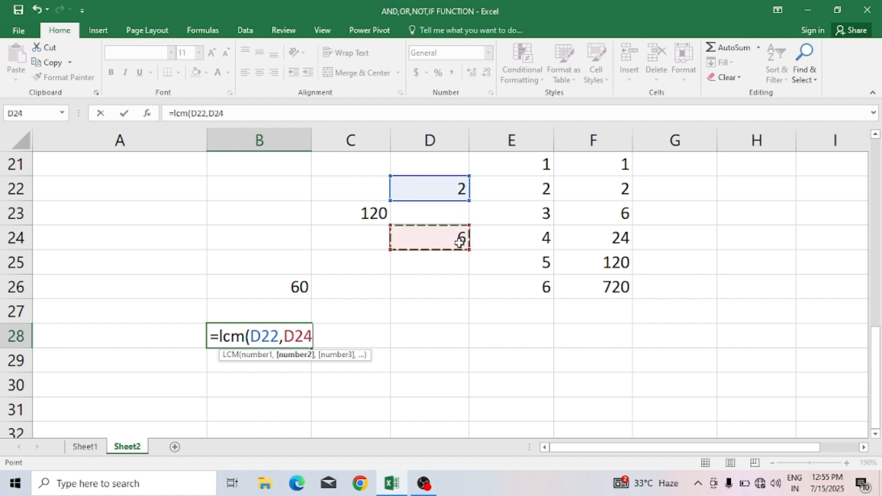
text(,)
click(541, 236)
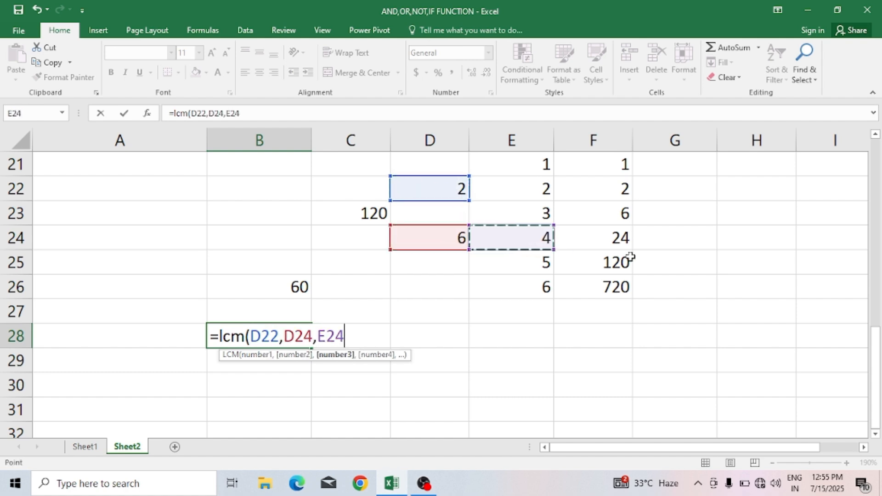
text())
key(Return)
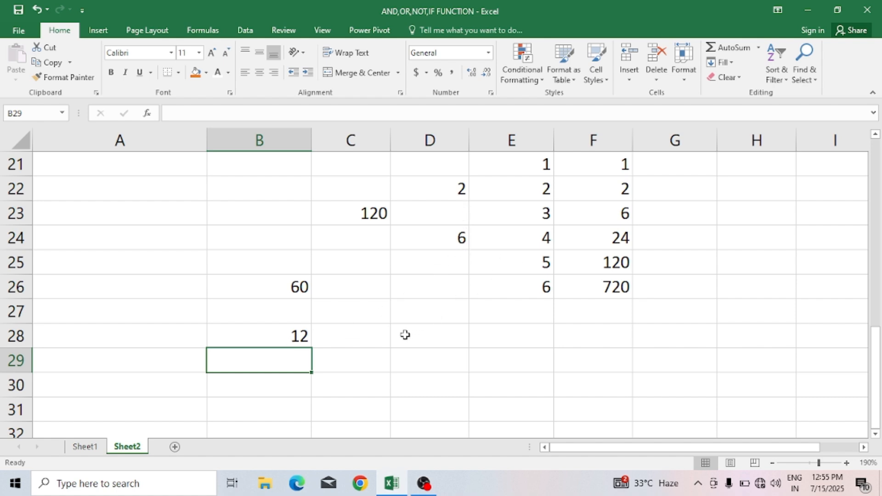
Enter =REPT("vsrm",5) in cell D28 to repeat the text five times, and autofit column D to its contents
click(388, 354)
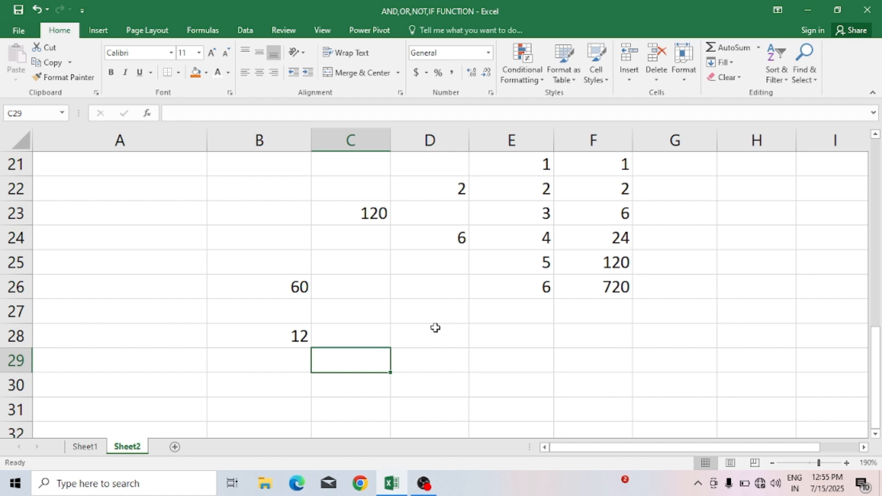
click(495, 345)
click(437, 343)
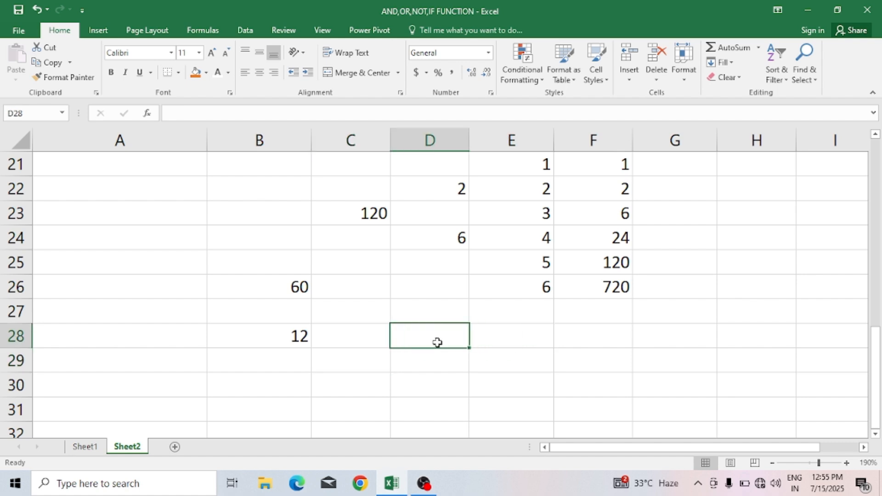
text(=)
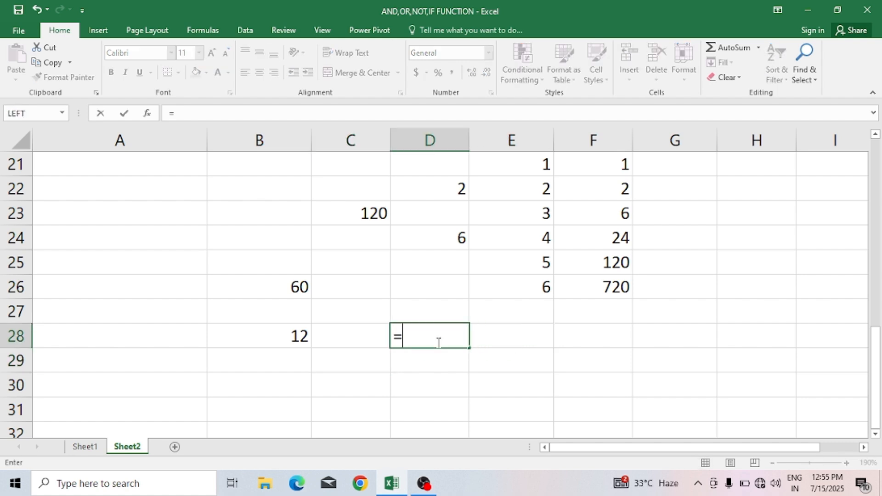
text(reot)
key(BackSpace)
key(BackSpace)
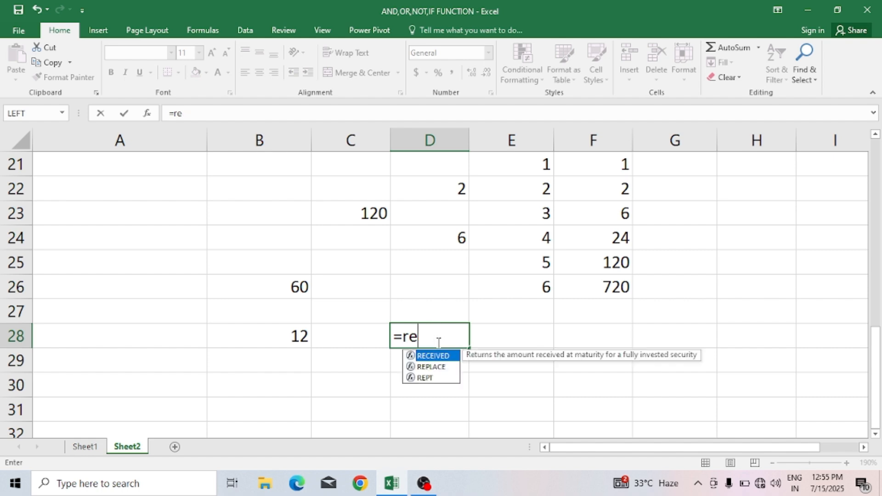
text(pt()
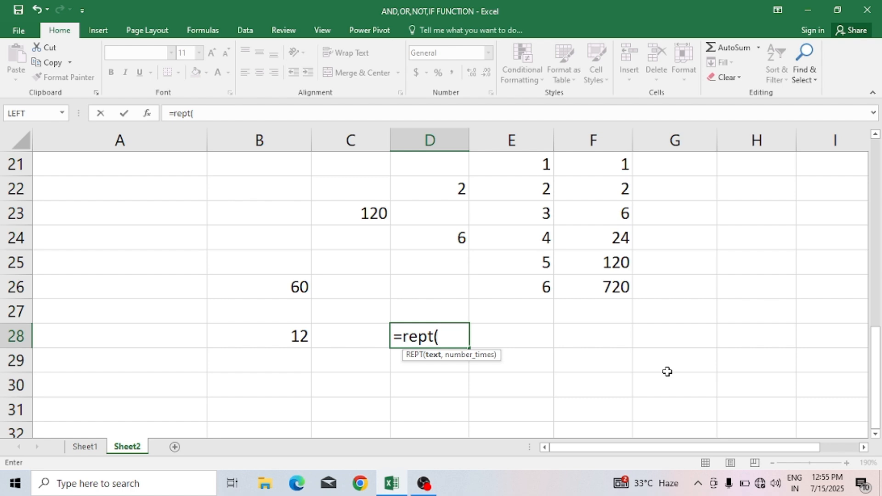
text("vsrm)
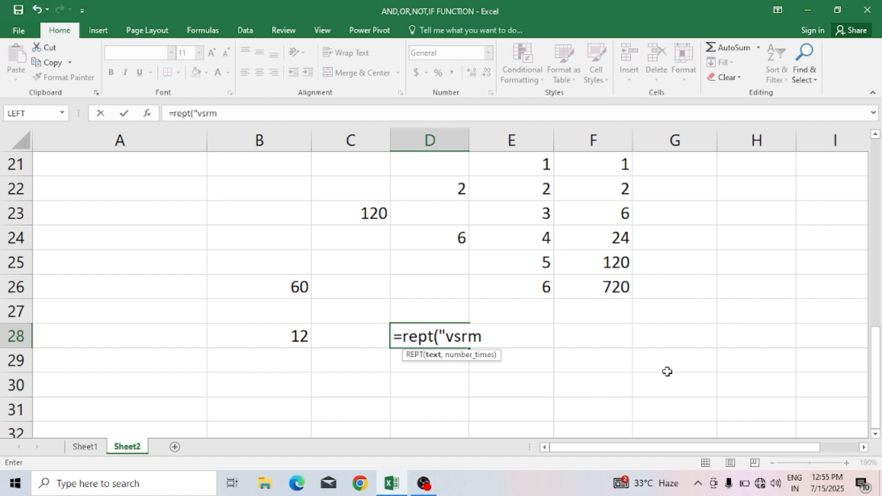
text(",5)
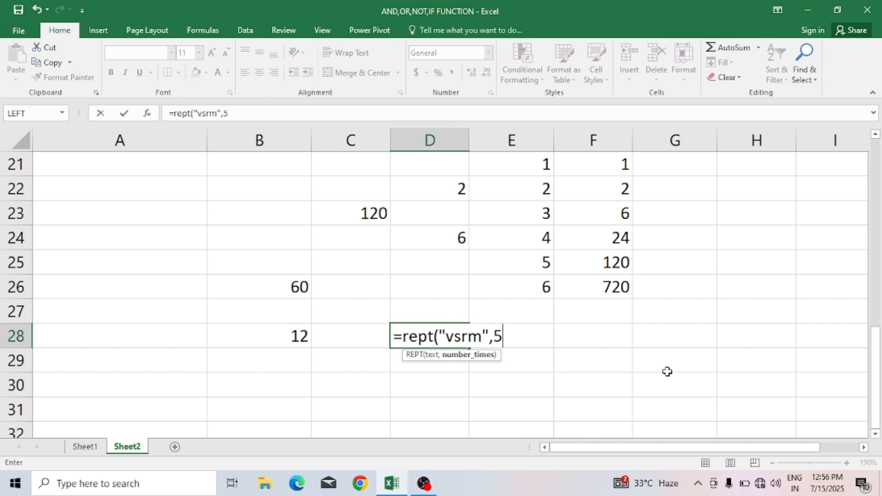
text())
key(Return)
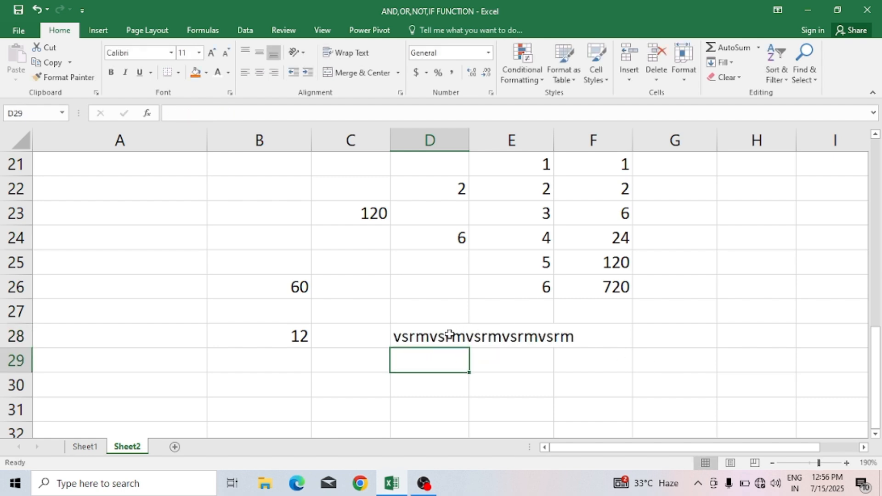
click(450, 334)
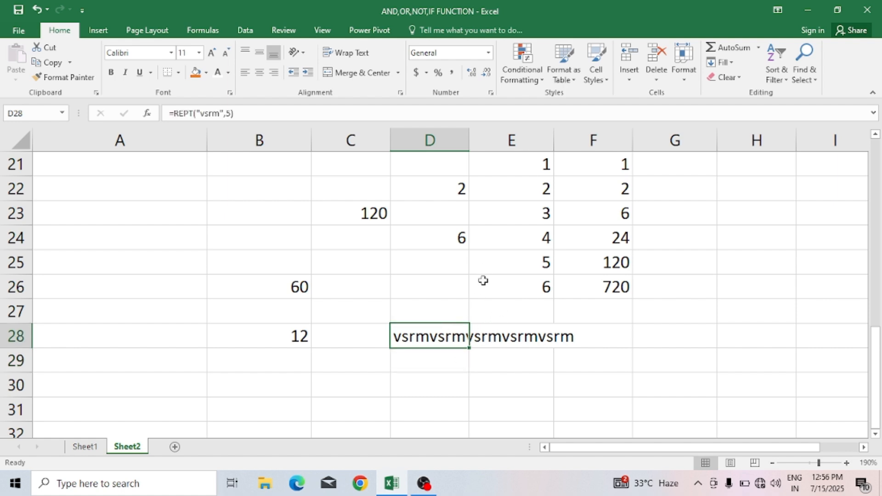
double_click(469, 140)
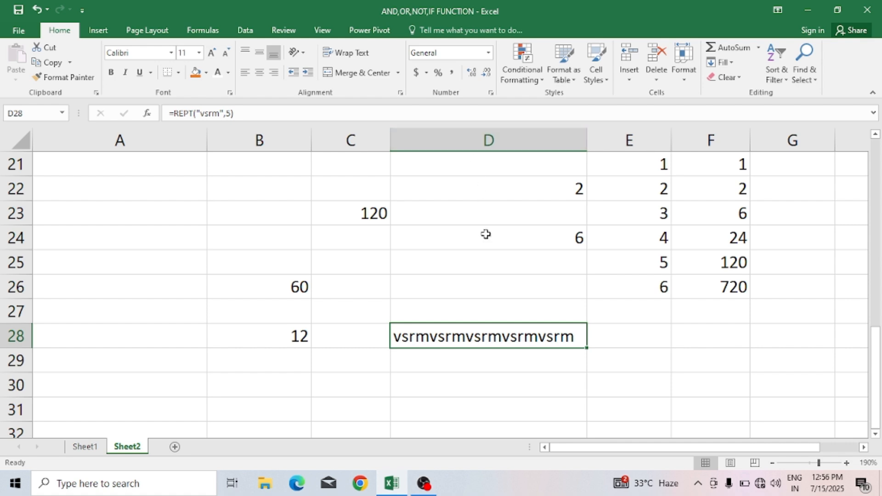
Enter =REPT("10",6) in cell D30 to repeat the text 10 six times
click(445, 376)
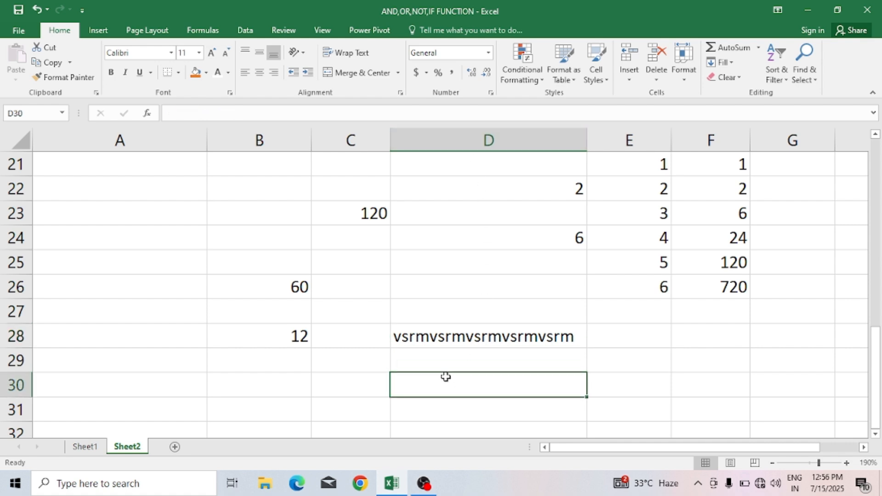
text(=r)
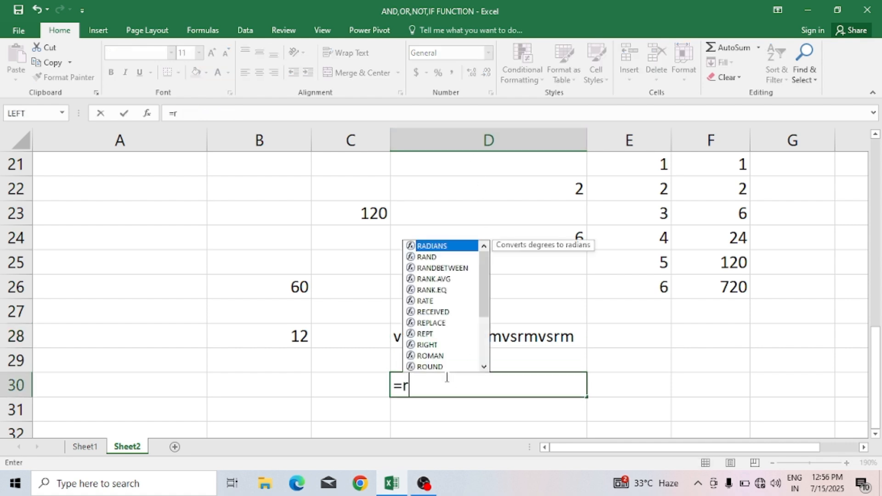
text(ept()
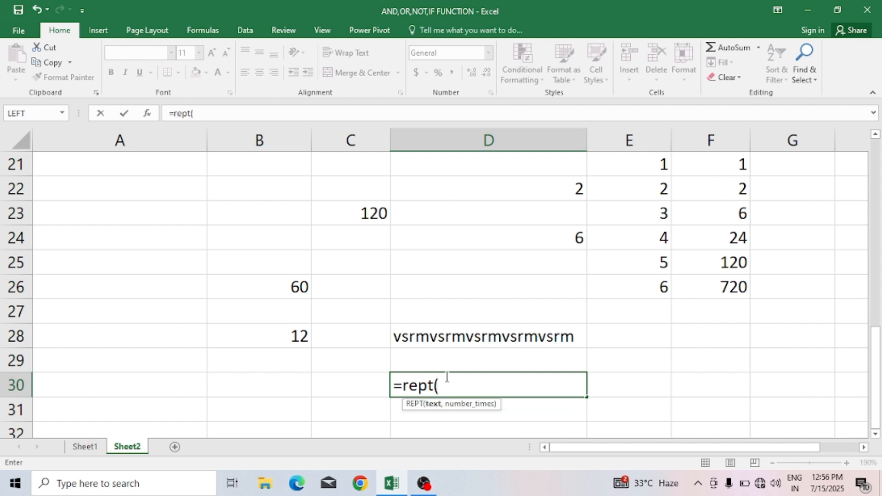
text("10",6)
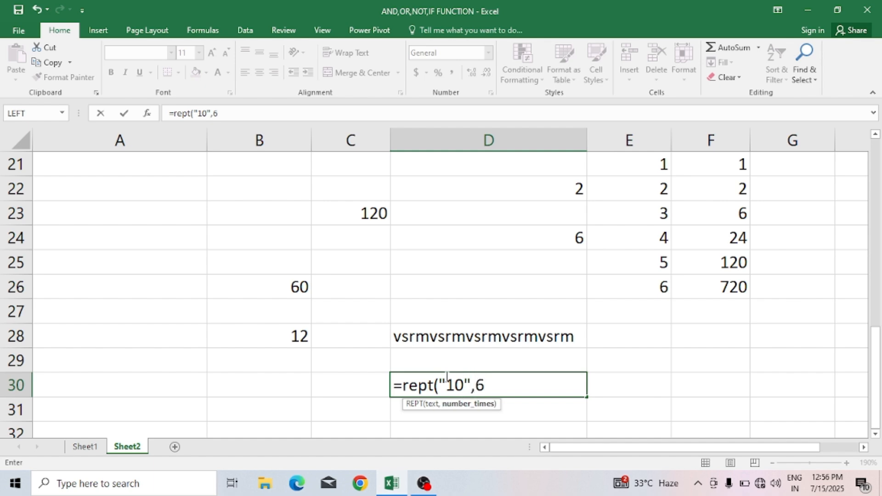
text())
key(Return)
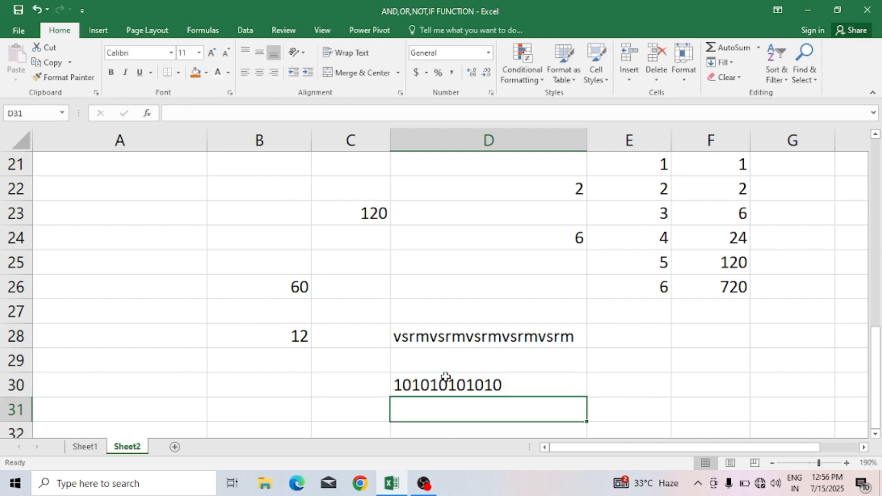
click(643, 364)
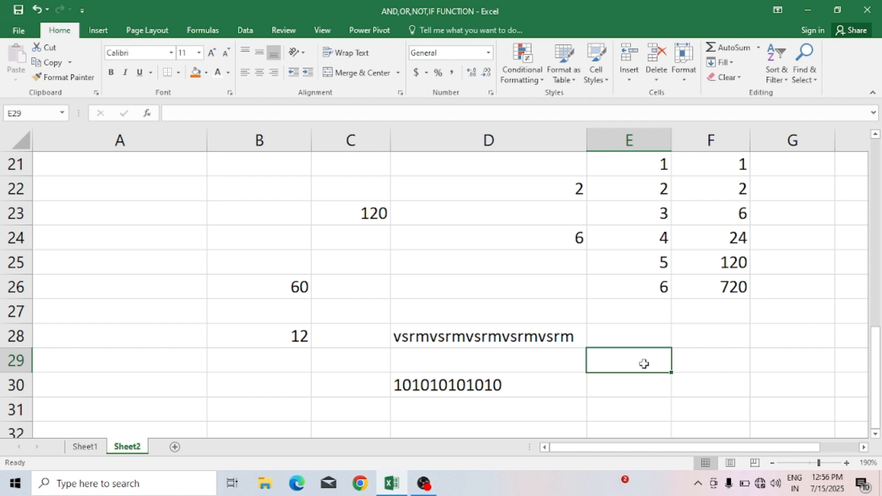
Enter =PI() in cell A28 to return the value of pi
click(691, 335)
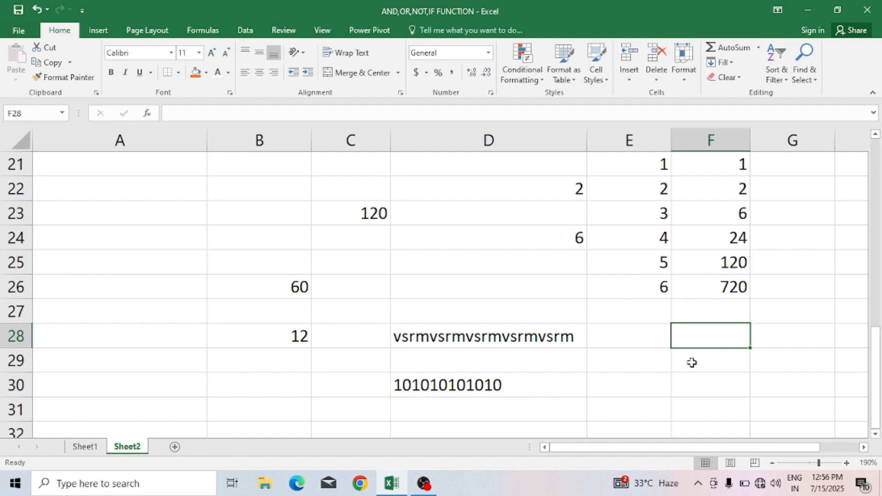
scroll(691, 363, down, 1)
click(658, 329)
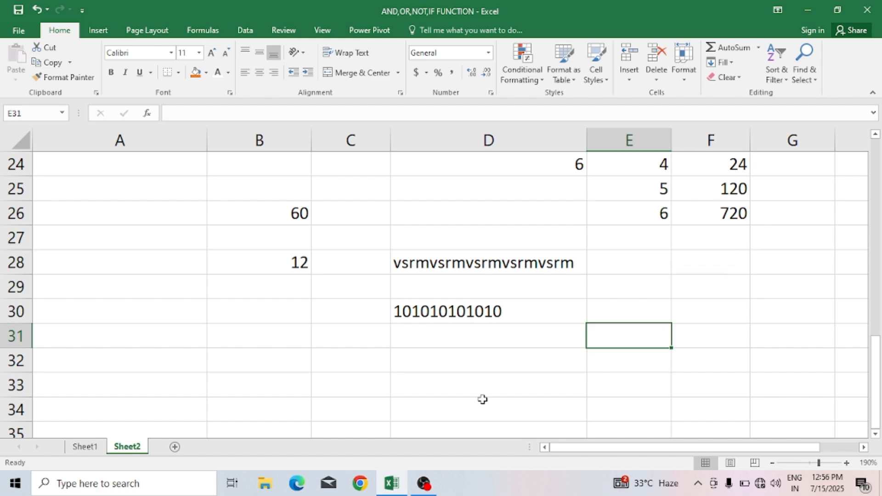
click(149, 279)
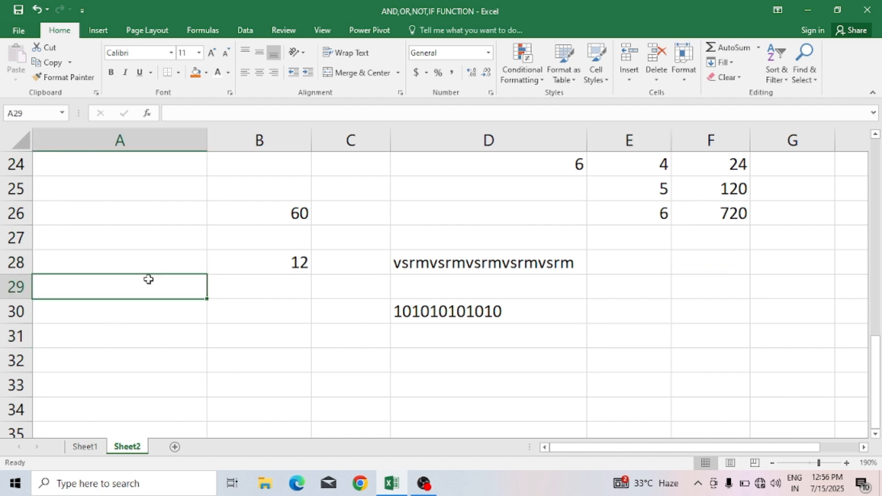
click(157, 257)
text(=p)
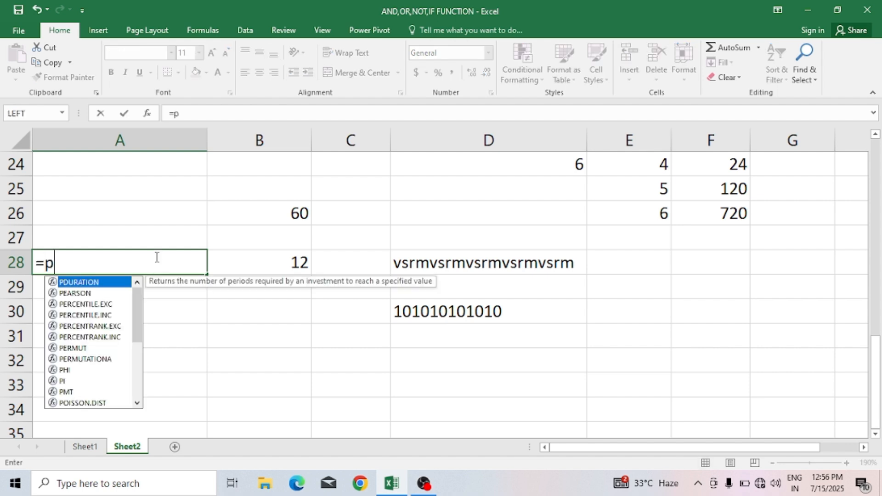
text(i())
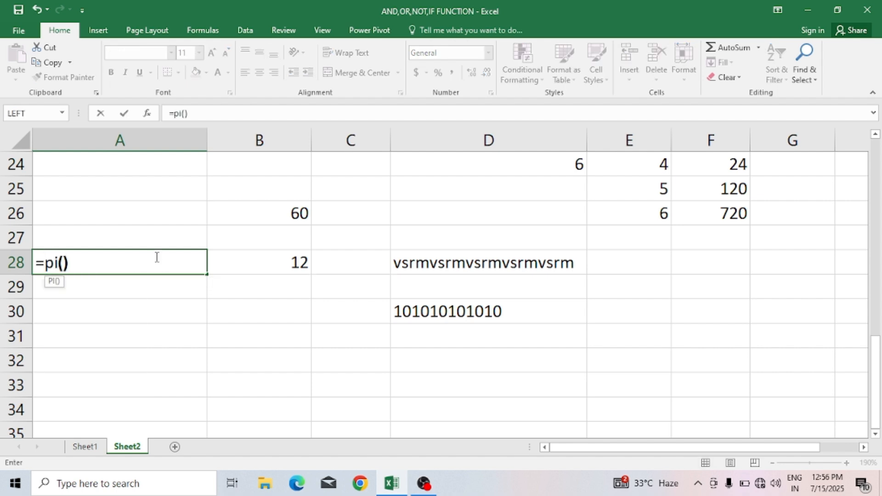
key(Return)
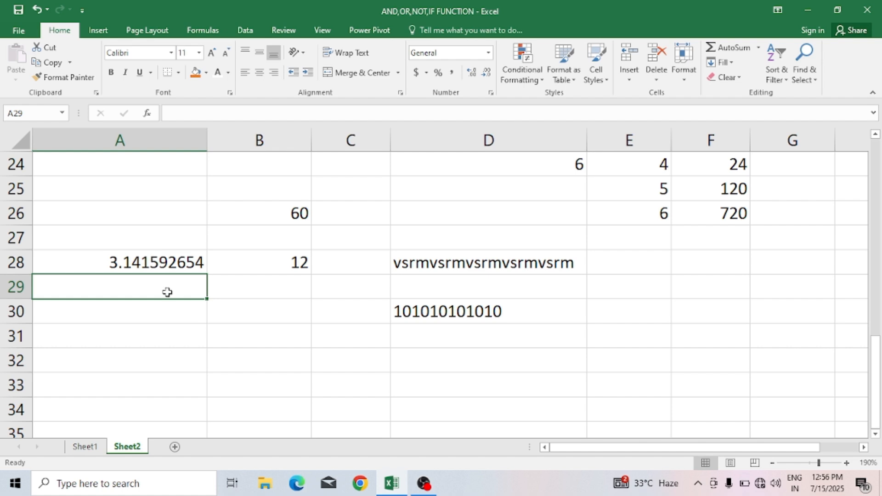
Enter =PRODUCT(5,9) in cell A32 to multiply the two numbers
click(171, 318)
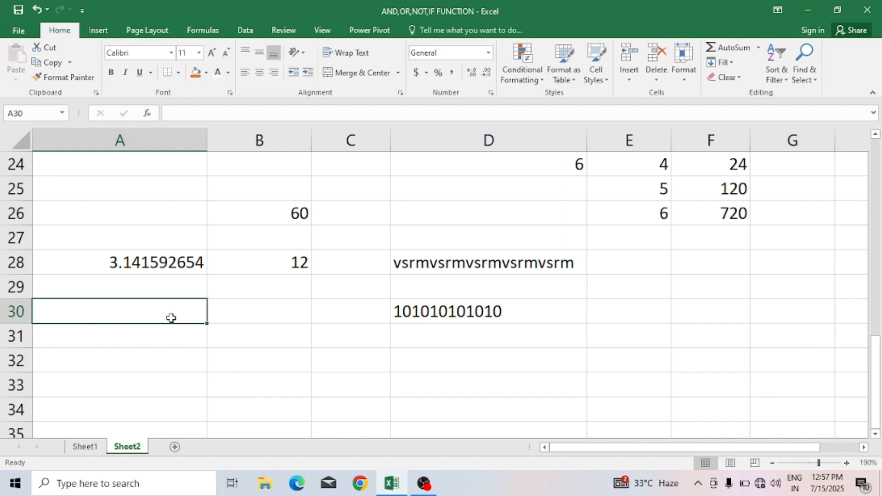
click(180, 356)
text(=)
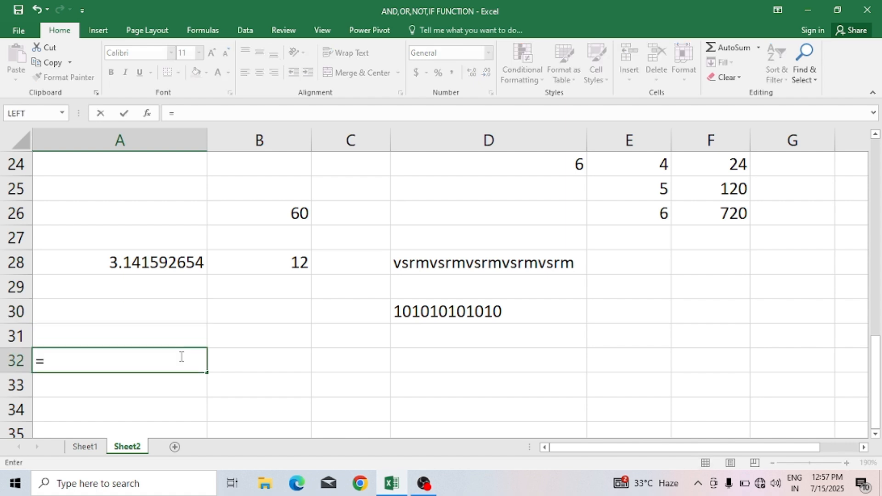
text(product)
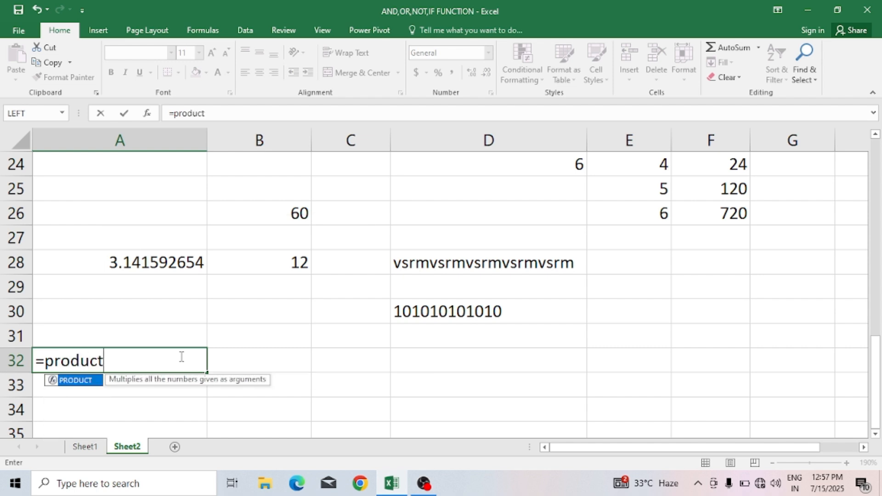
text(()
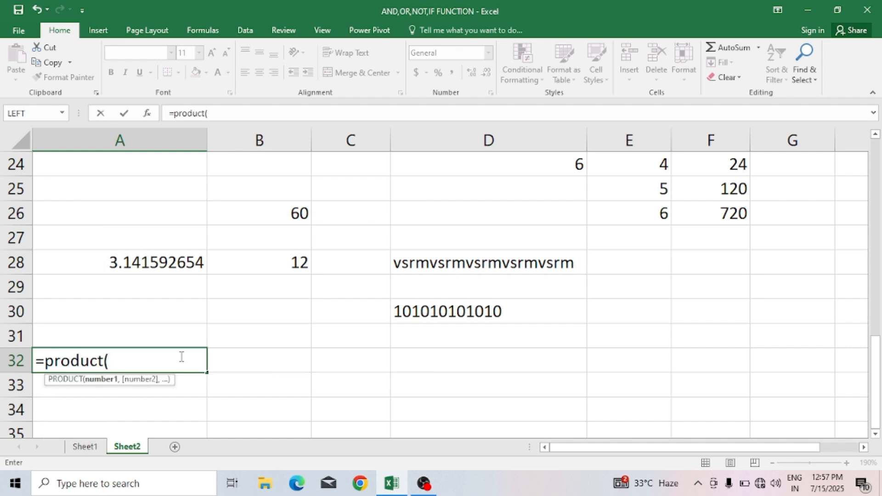
text(5,)
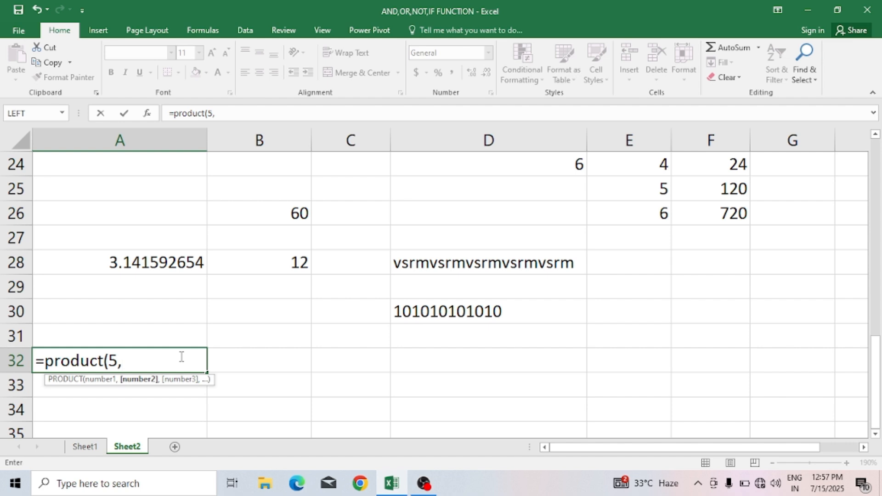
text(9))
key(Return)
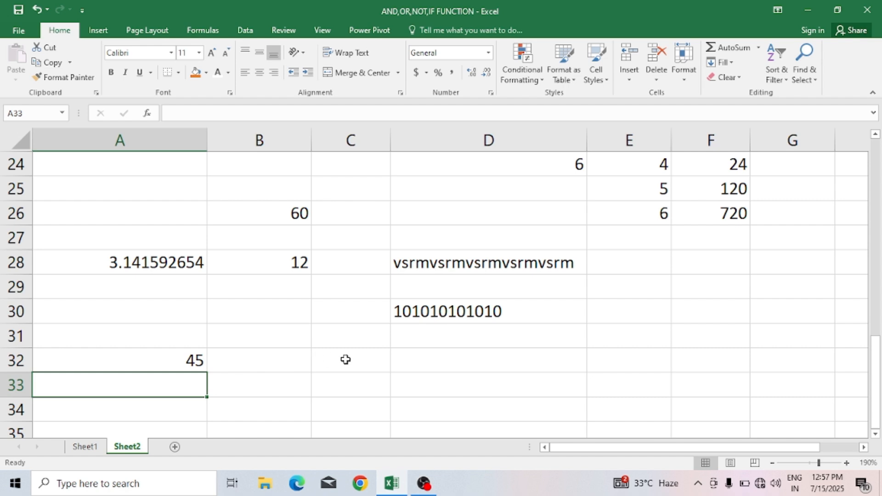
Enter the table headings item, qty, rate and amount in cells C32 to F32
click(326, 365)
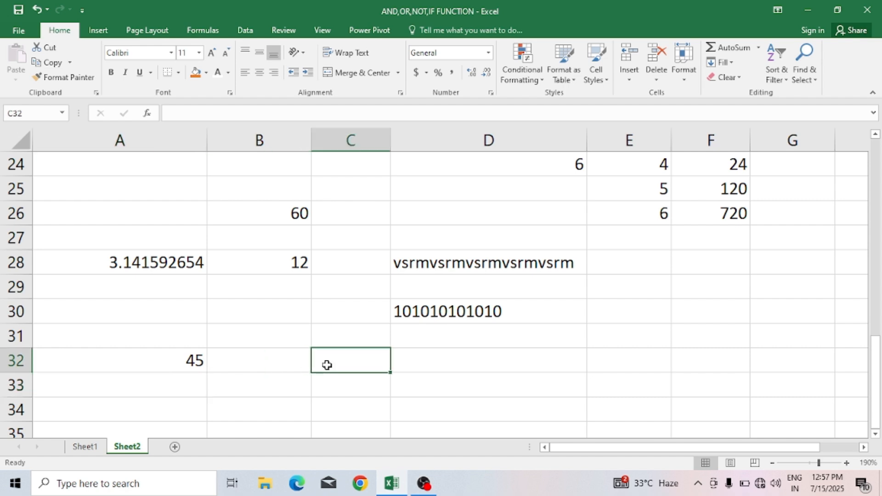
text(item)
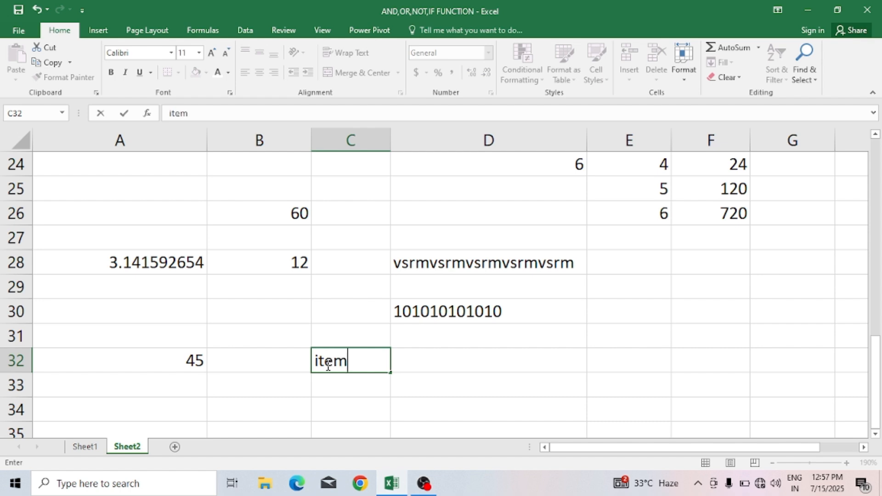
key(Tab)
text(qty)
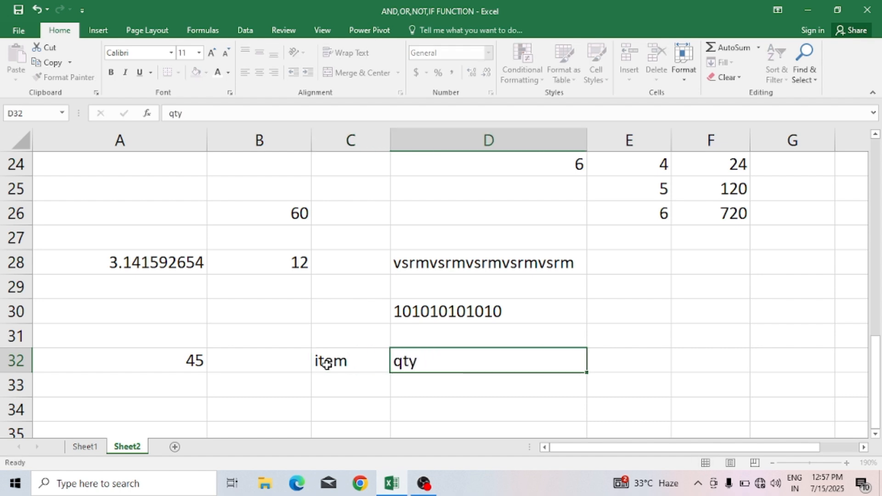
key(Tab)
text(rate)
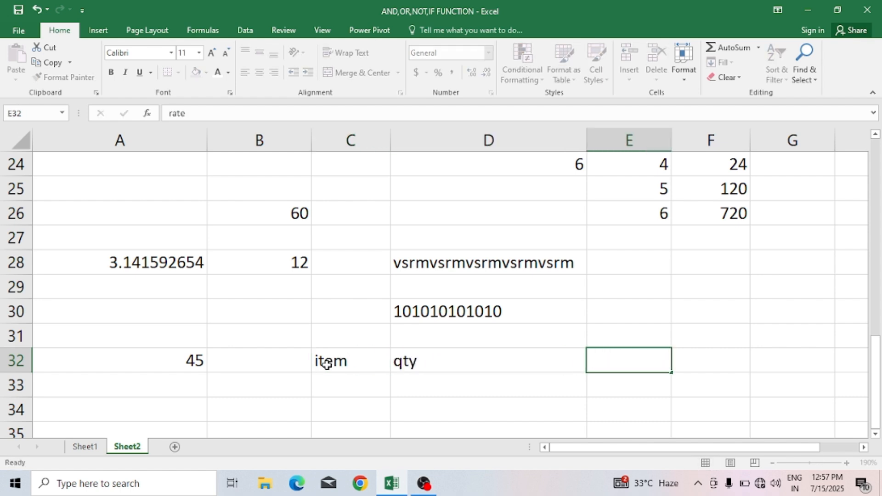
key(Tab)
text(amount)
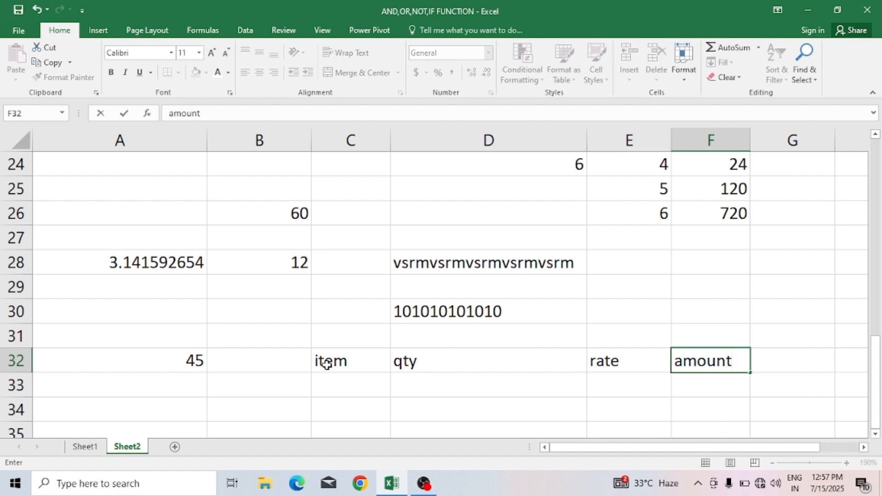
key(Return)
List the items cpu and mouse in C33:C34, with quantities 10 and 25 in D33:D34
text(cpu)
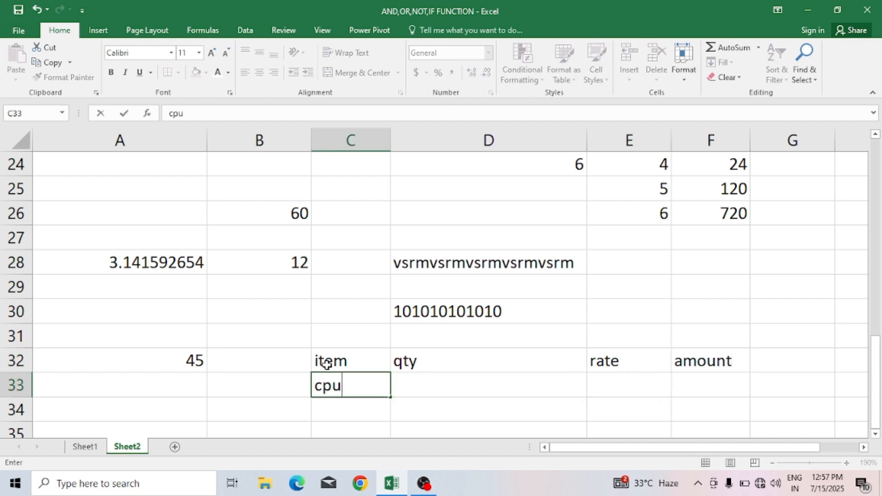
key(Return)
text(mouse)
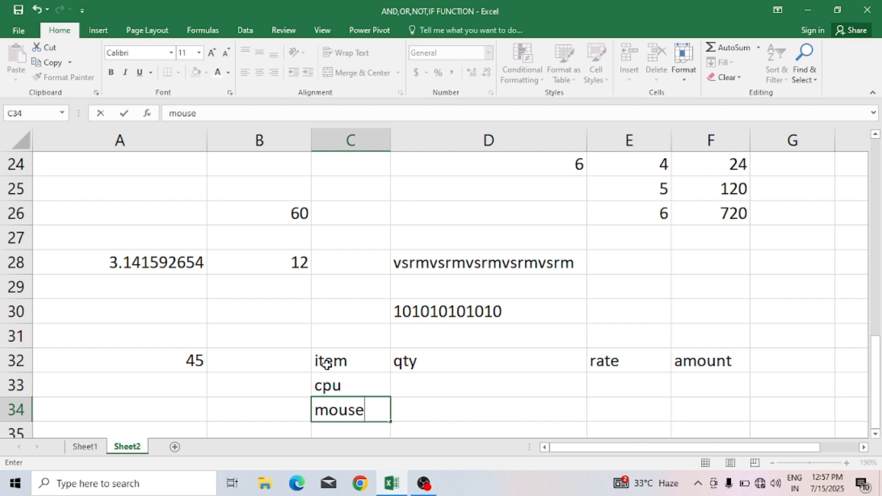
key(Tab)
key(Up)
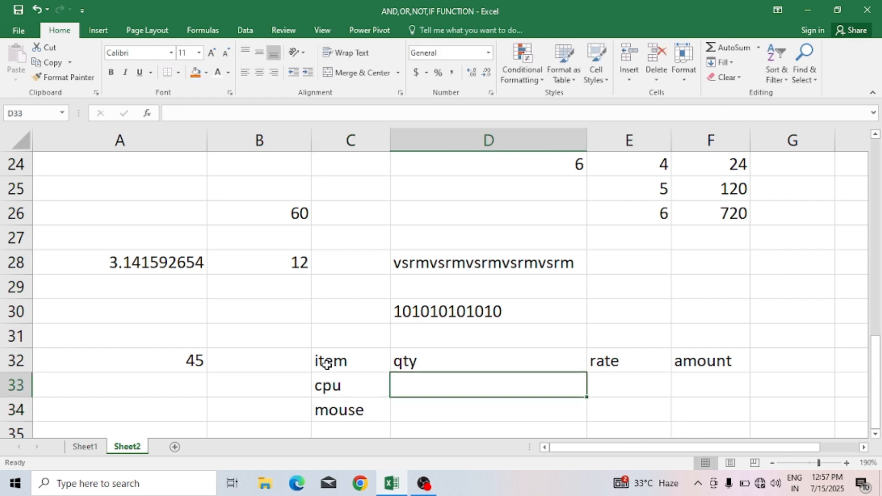
text(10)
key(Return)
text(25)
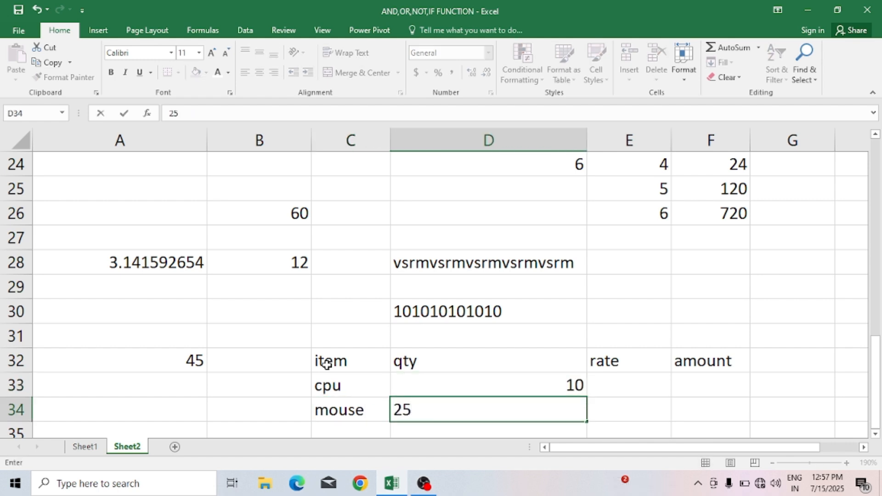
key(Tab)
Enter the rates 45000 for cpu and 120 for mouse in cells E33 and E34
key(Up)
text(4500)
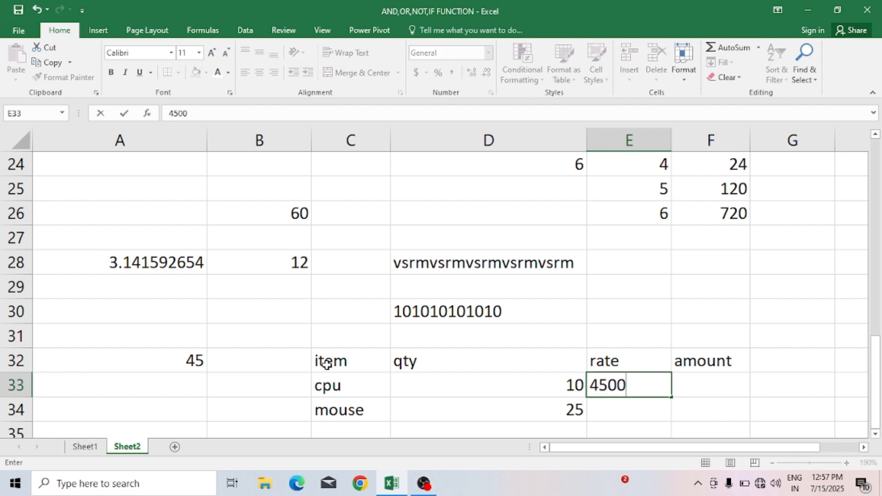
text(0)
key(Return)
text(120)
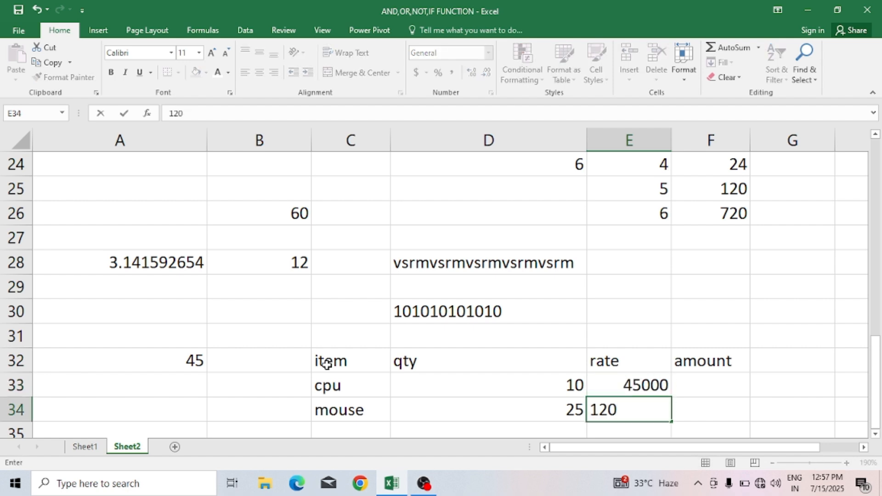
key(Tab)
Calculate the amounts in F33:F34 with =D33*E33 filled down, and clear both cells again
key(Up)
text(=)
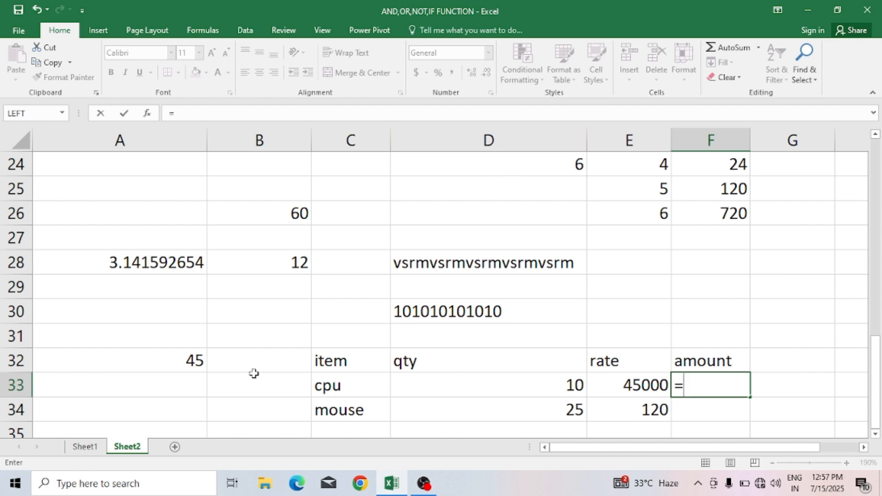
click(488, 385)
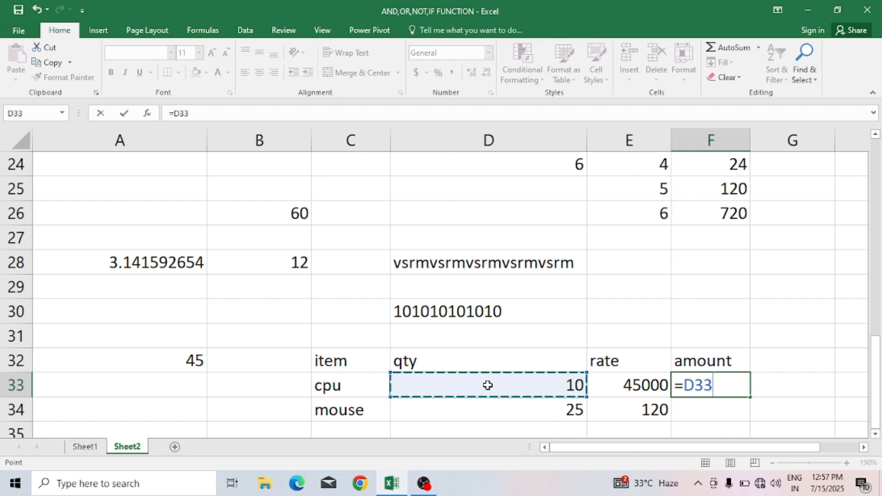
text(*)
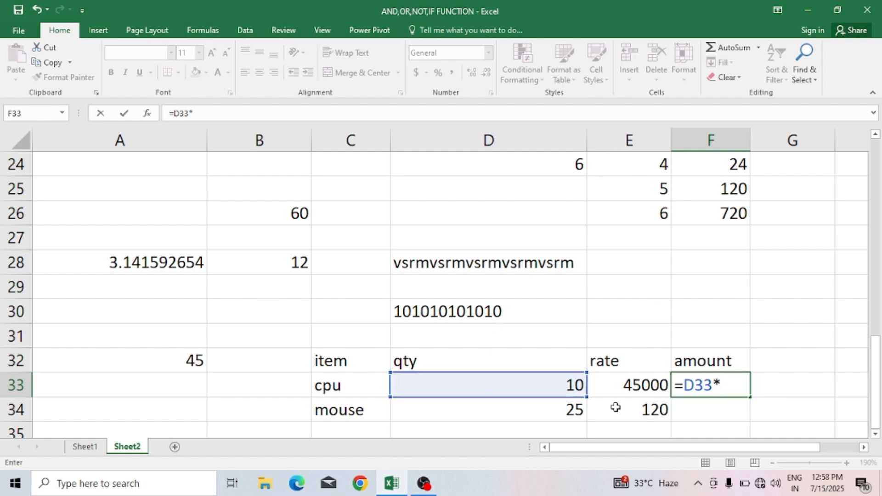
click(642, 385)
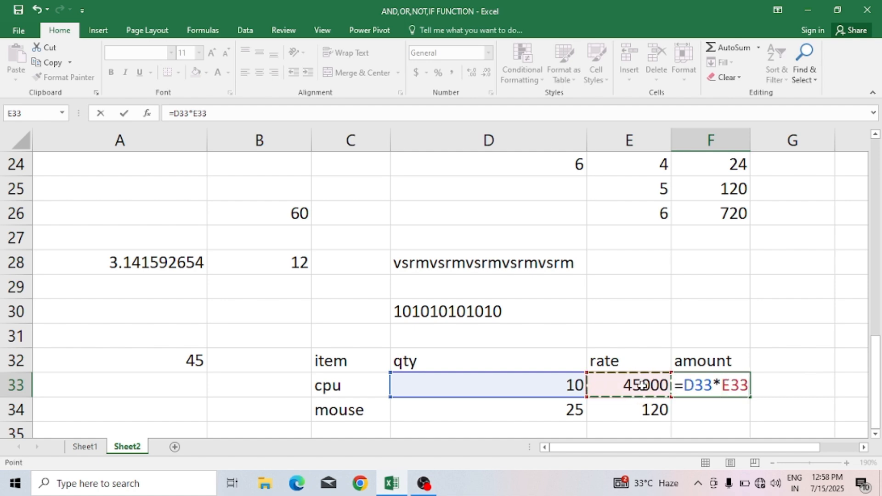
key(Return)
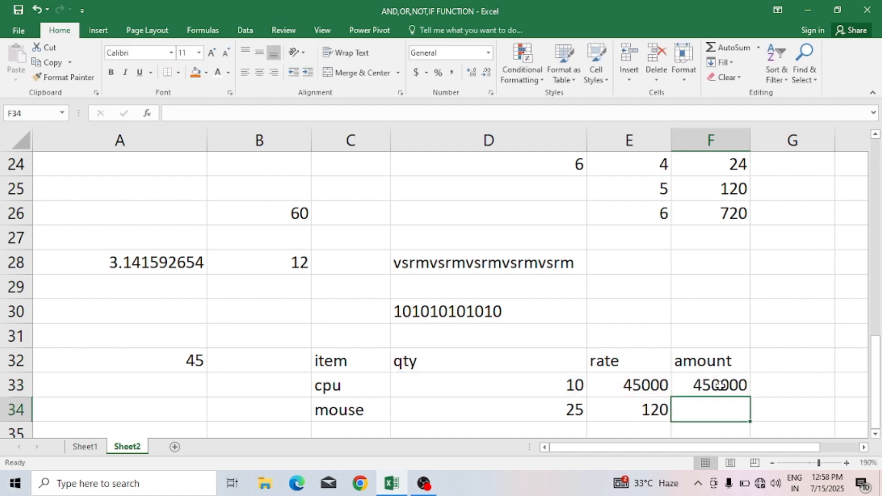
click(719, 385)
drag(750, 400, 751, 423)
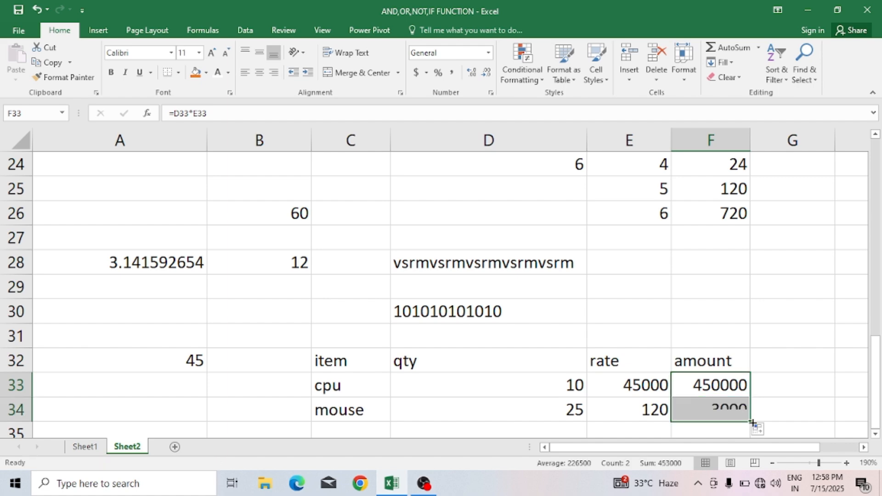
key(Delete)
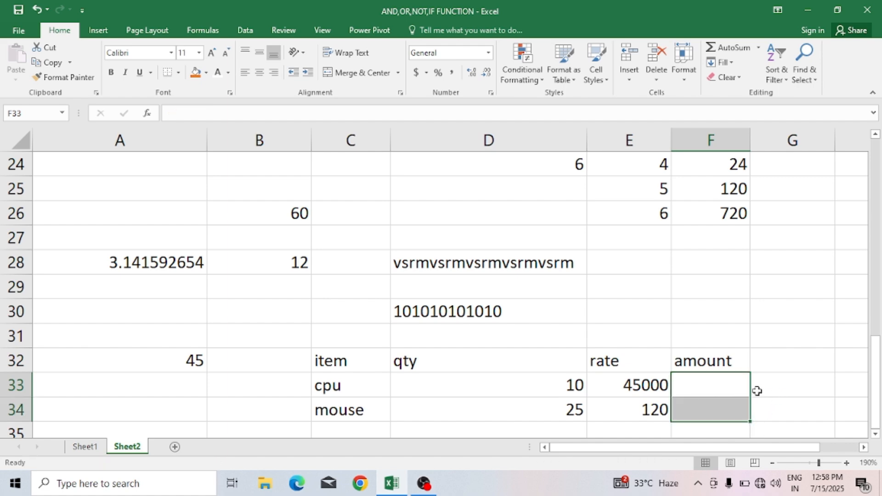
Calculate the cpu amount in cell F33 with =PRODUCT(D33,E33)
click(733, 386)
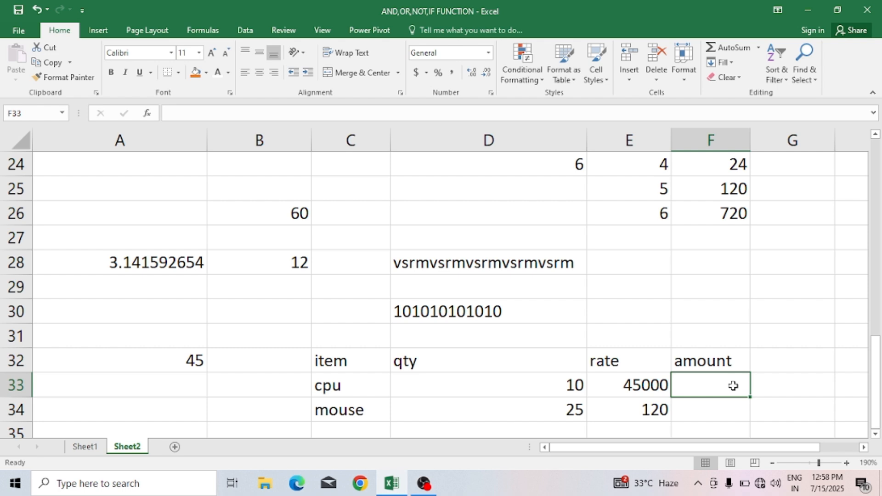
text(=prod)
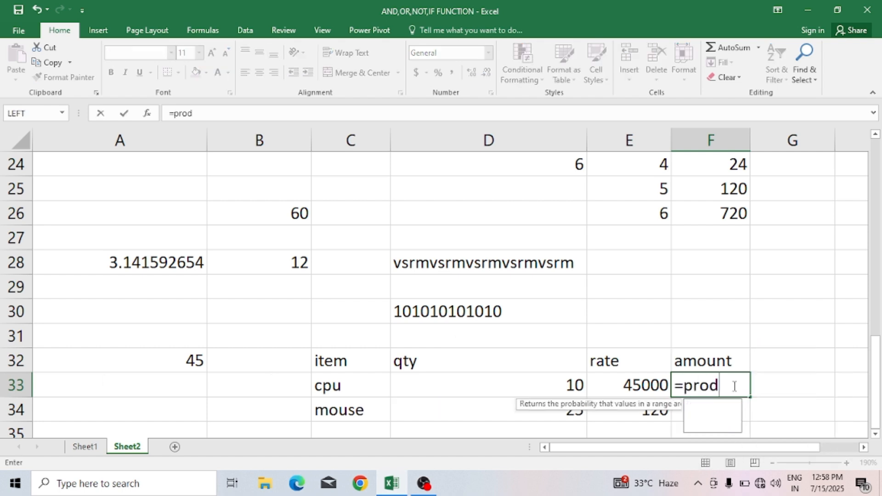
text(uct()
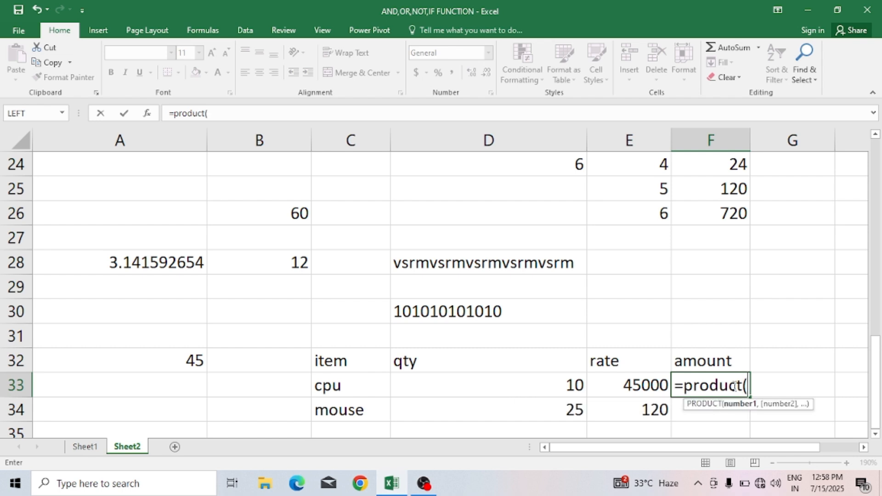
click(559, 383)
text(,)
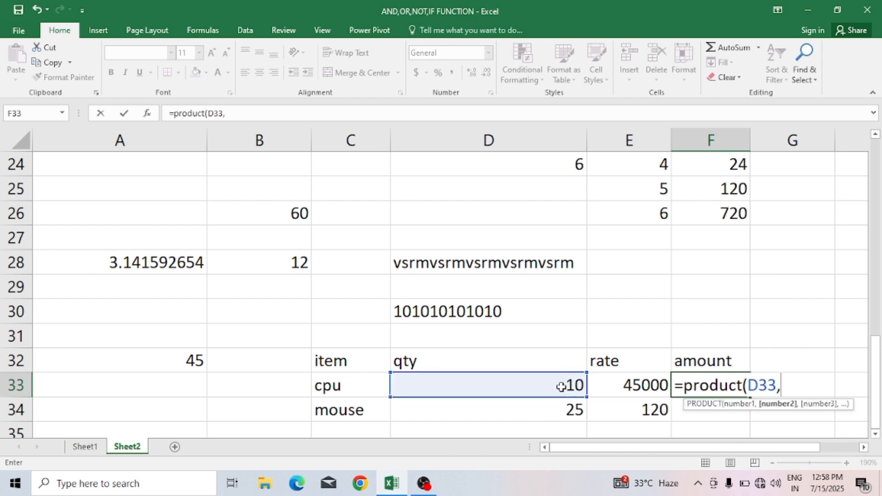
click(606, 386)
text())
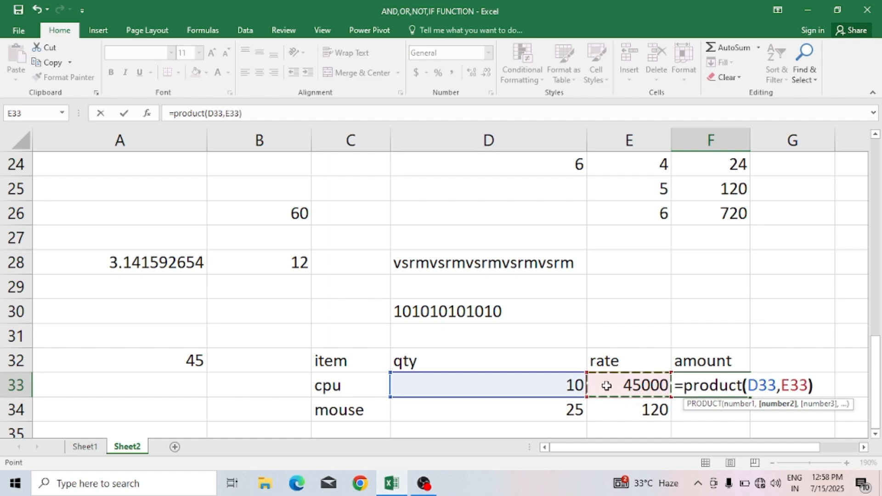
key(Return)
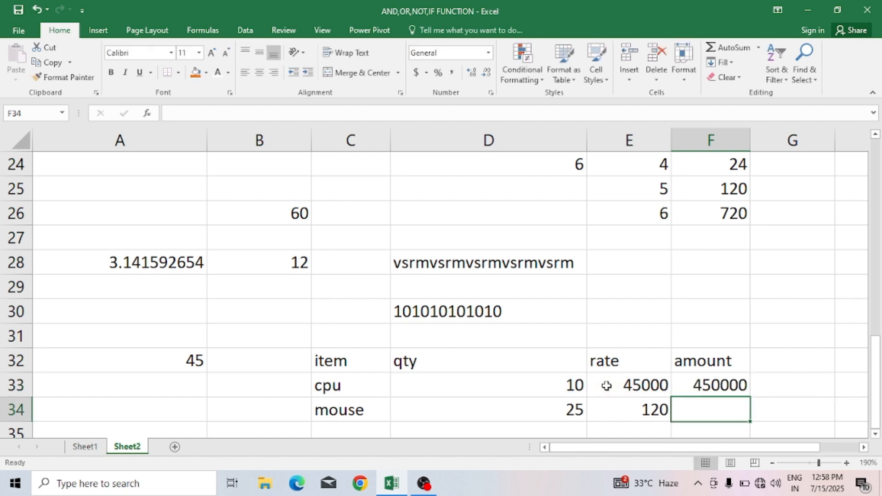
Fill the PRODUCT formula from F33 down to F34 for the mouse row
click(740, 386)
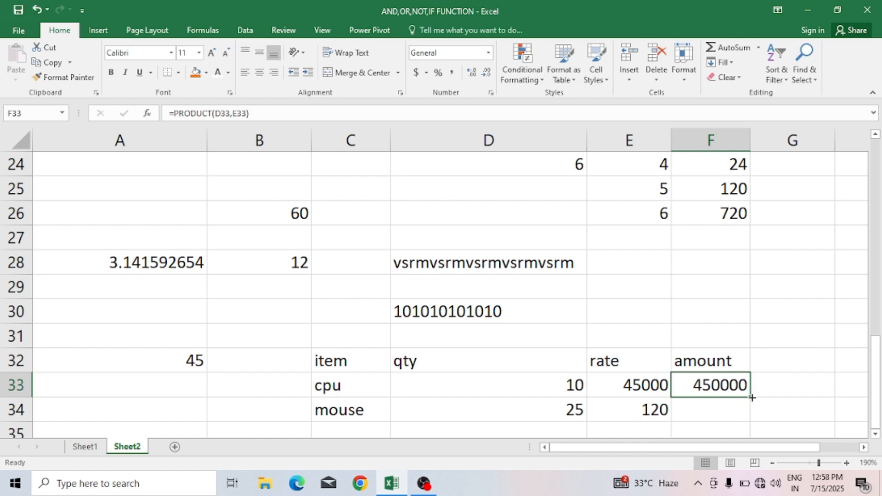
drag(751, 395, 751, 406)
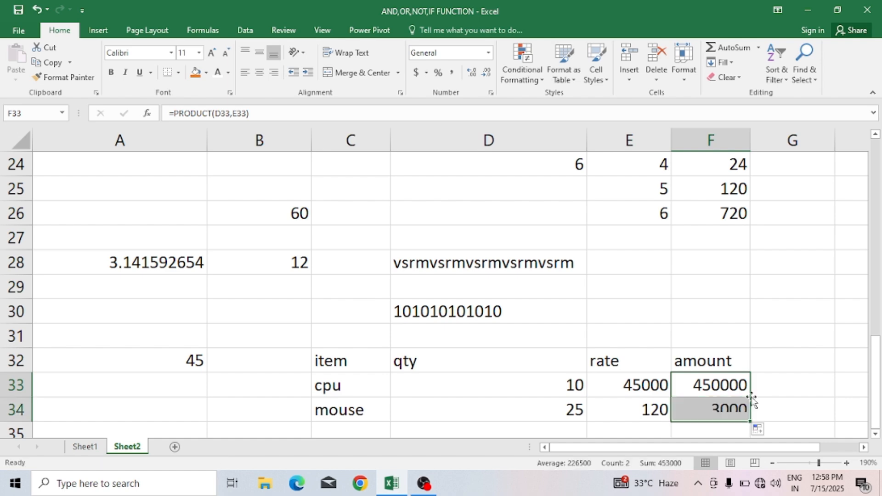
click(770, 383)
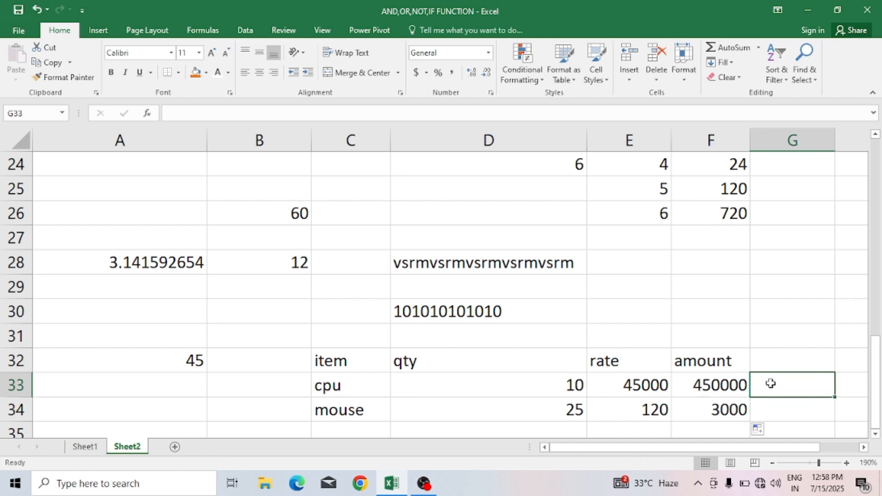
click(728, 270)
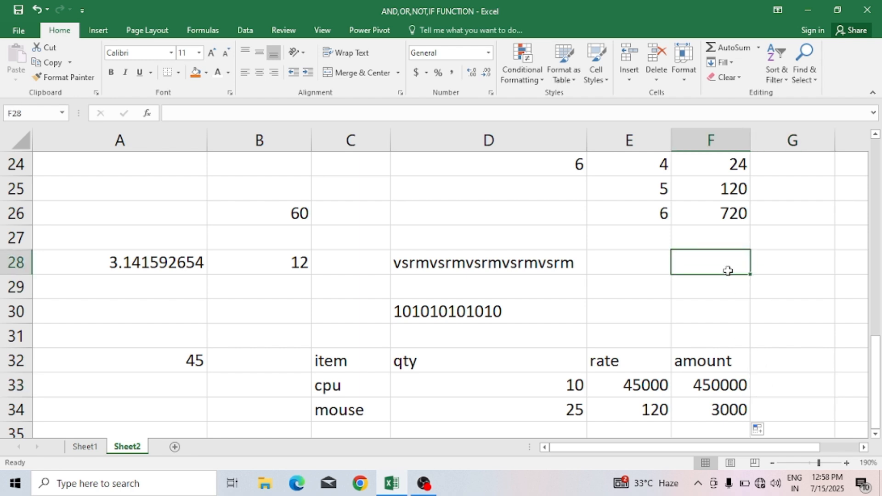